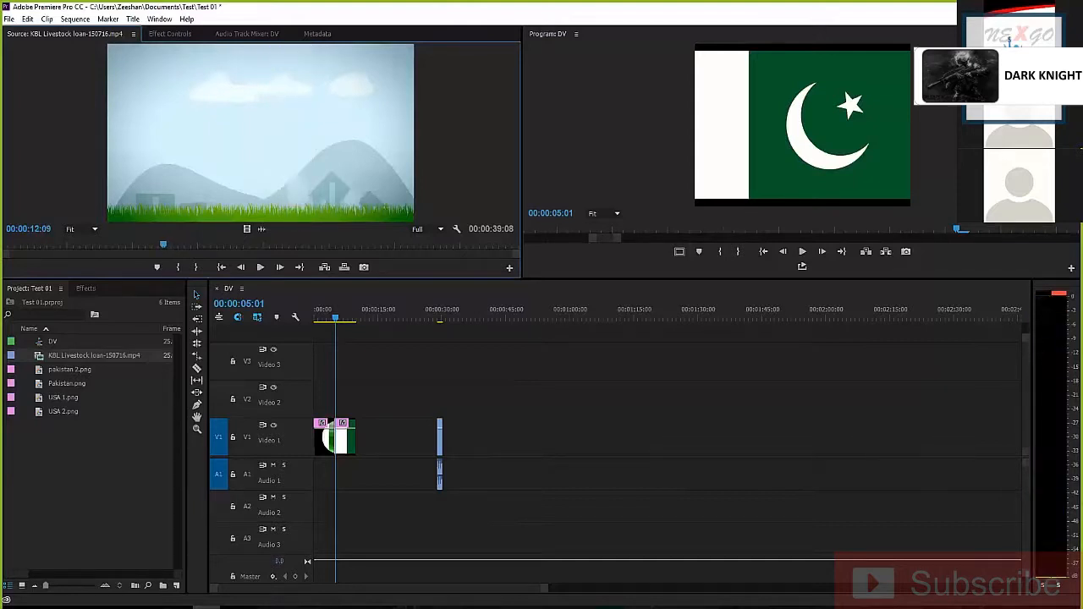
Mark the source clip from 00:00:12:09 to 00:00:14:17 and place the excerpt on Video 1 and Audio 1 at about 00:00:35
key(i)
key(space)
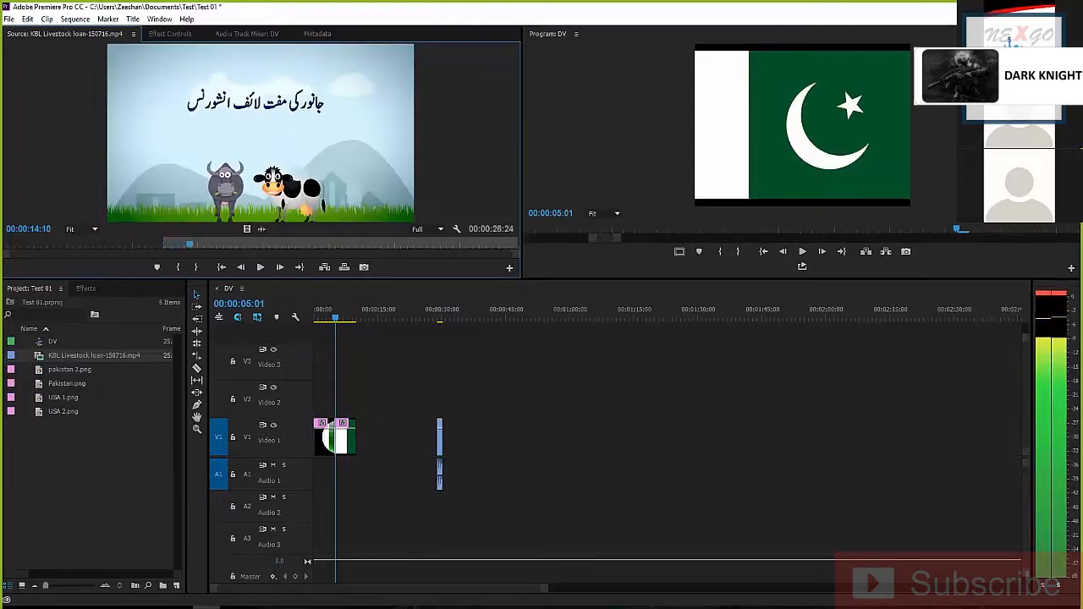
key(space)
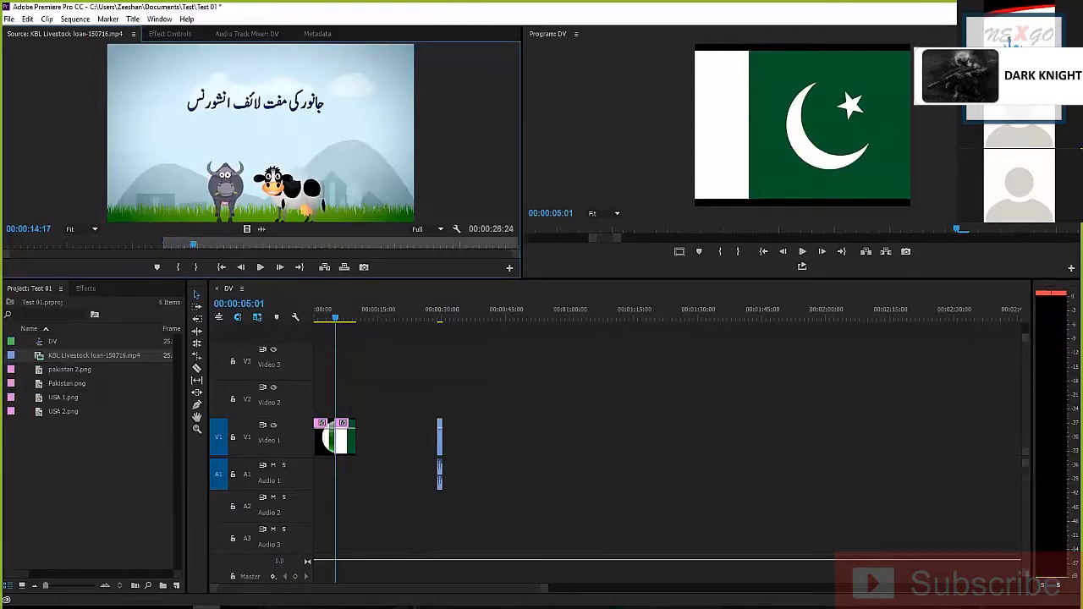
key(o)
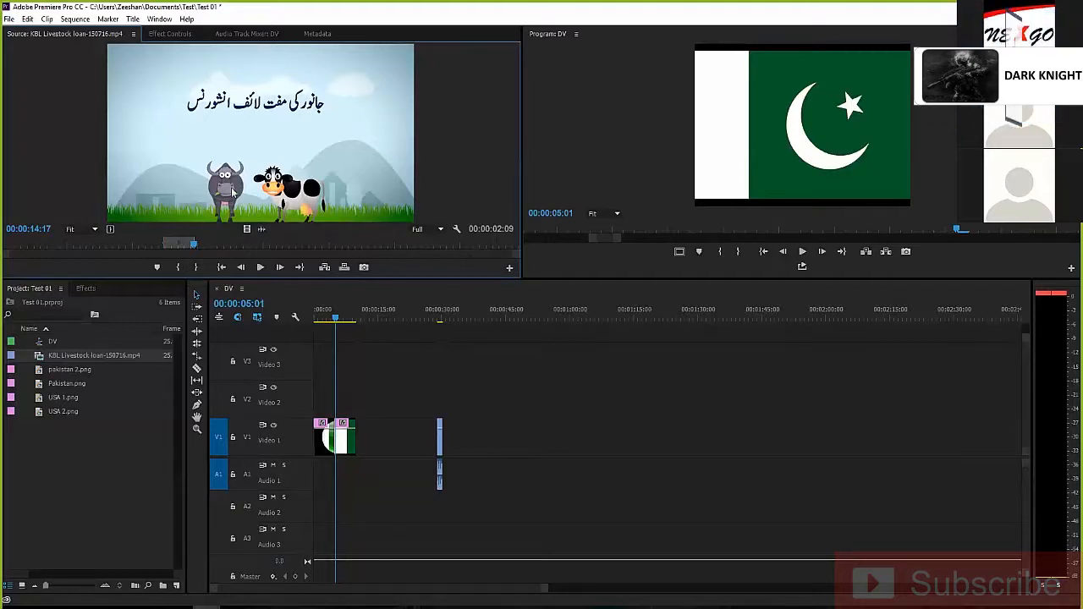
drag(261, 136, 465, 437)
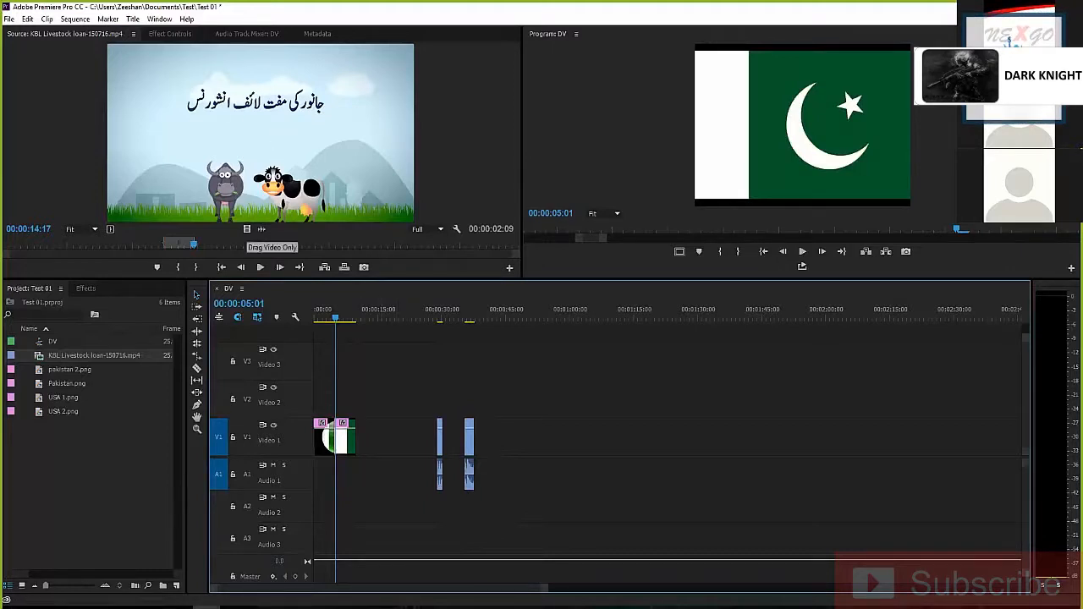
Place several video-only copies of the marked excerpt on Video 1 and delete them
drag(247, 229, 508, 440)
click(470, 440)
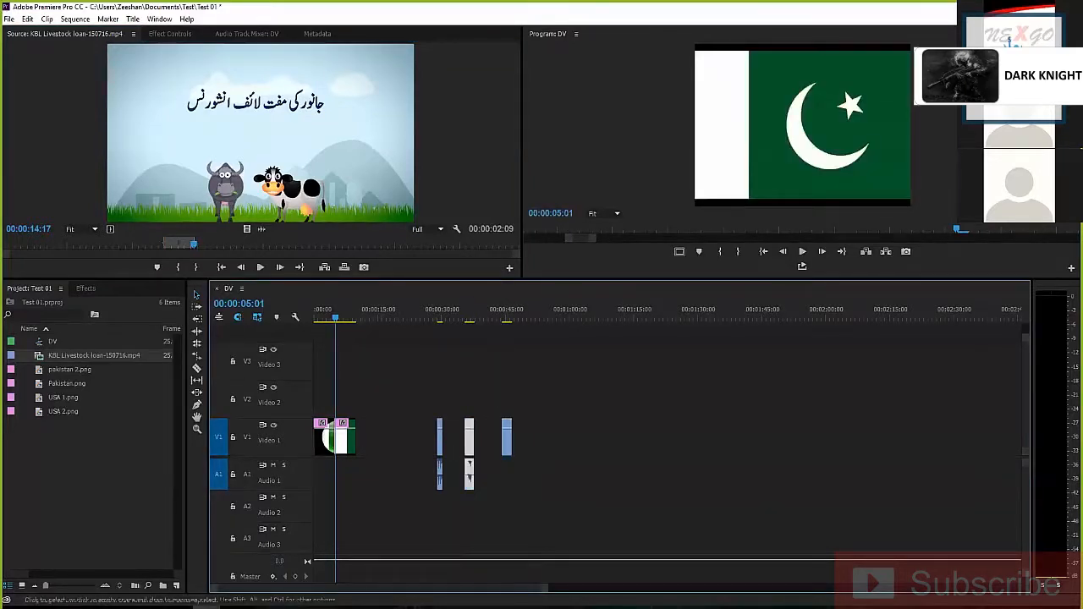
drag(247, 229, 545, 437)
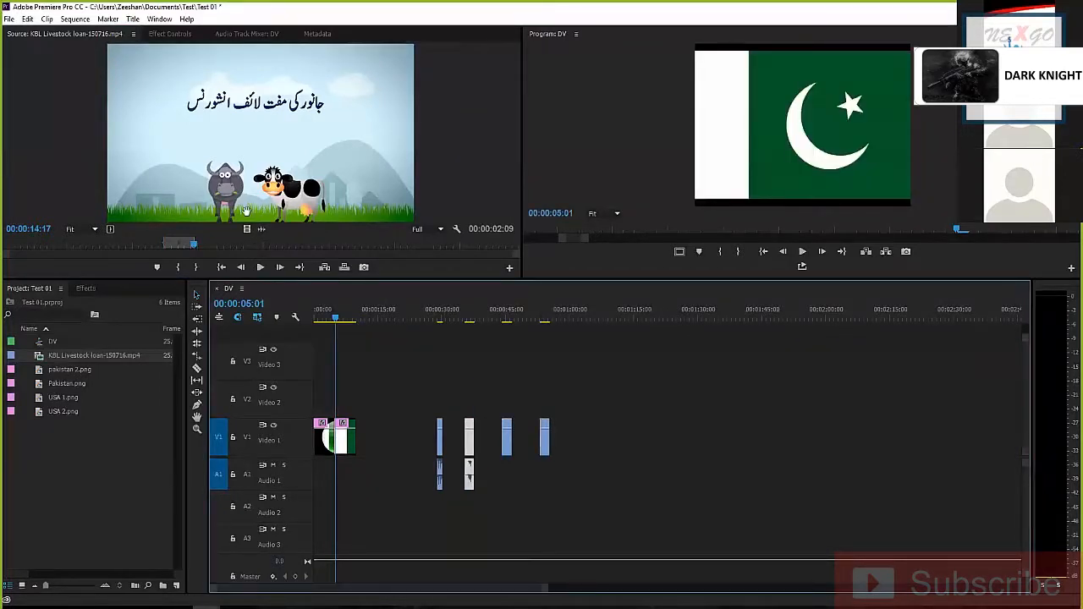
drag(246, 210, 585, 437)
drag(657, 370, 508, 470)
key(Delete)
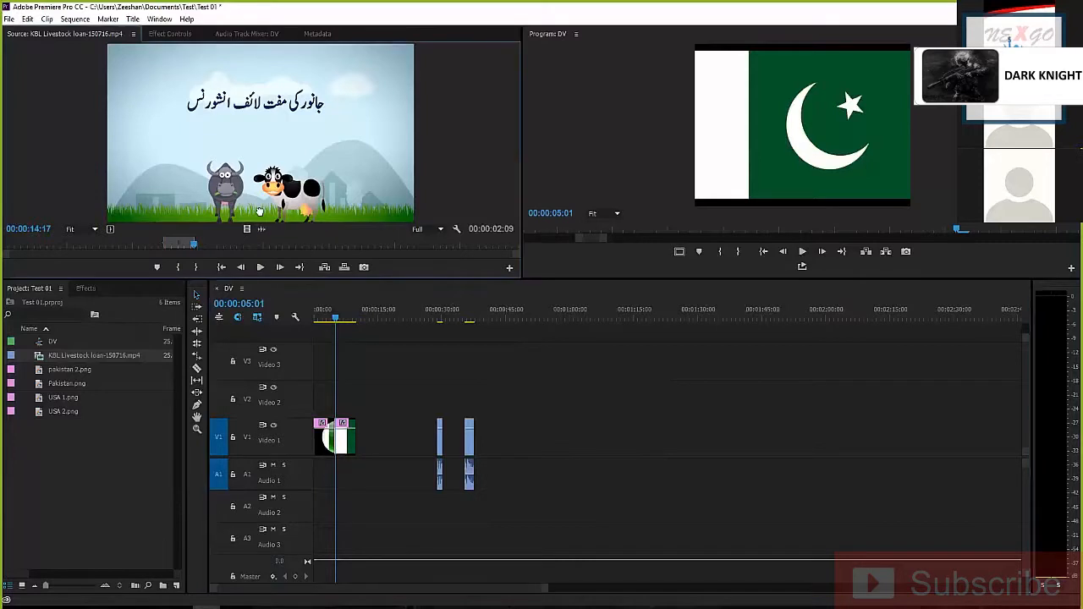
Place only the marked excerpt's audio on Audio 1 at about 00:00:47 and only its video directly above on Video 1
drag(338, 161, 501, 303)
drag(519, 423, 519, 475)
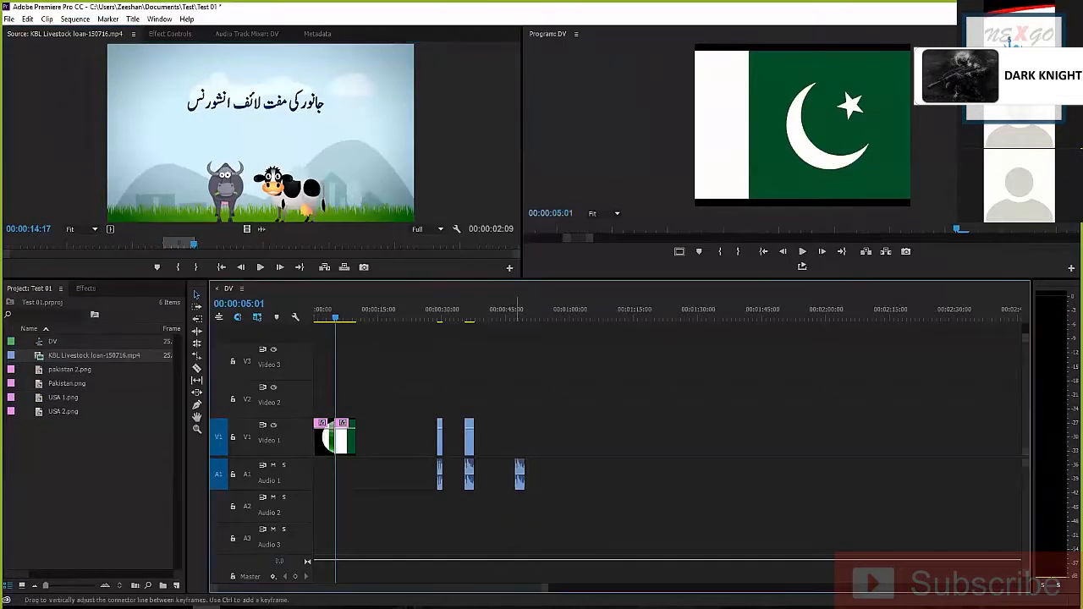
click(518, 311)
drag(519, 311, 520, 312)
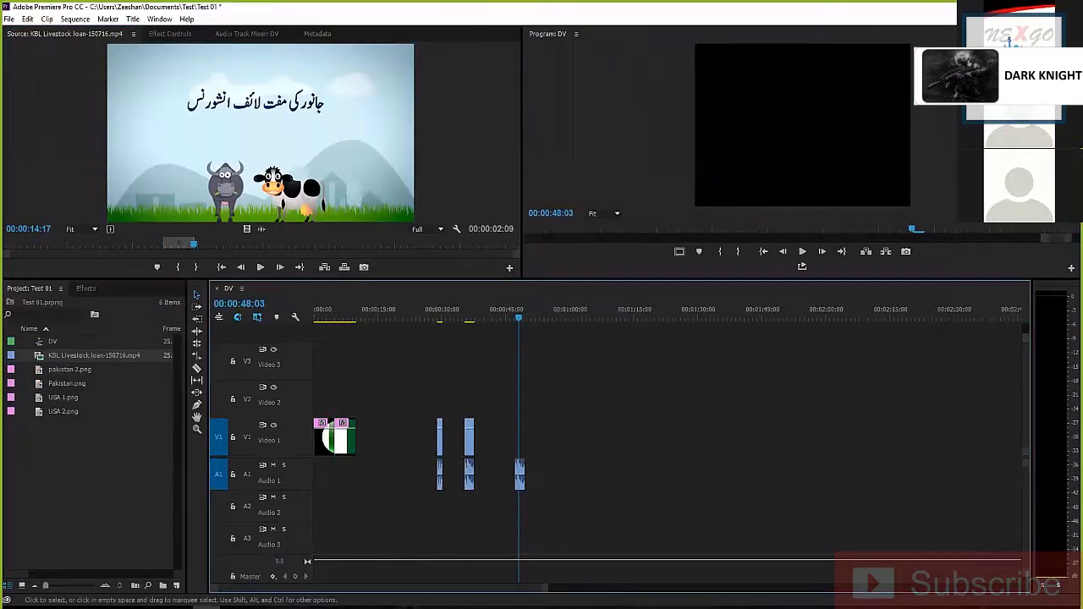
key(equal)
key(equal)
drag(644, 310, 673, 311)
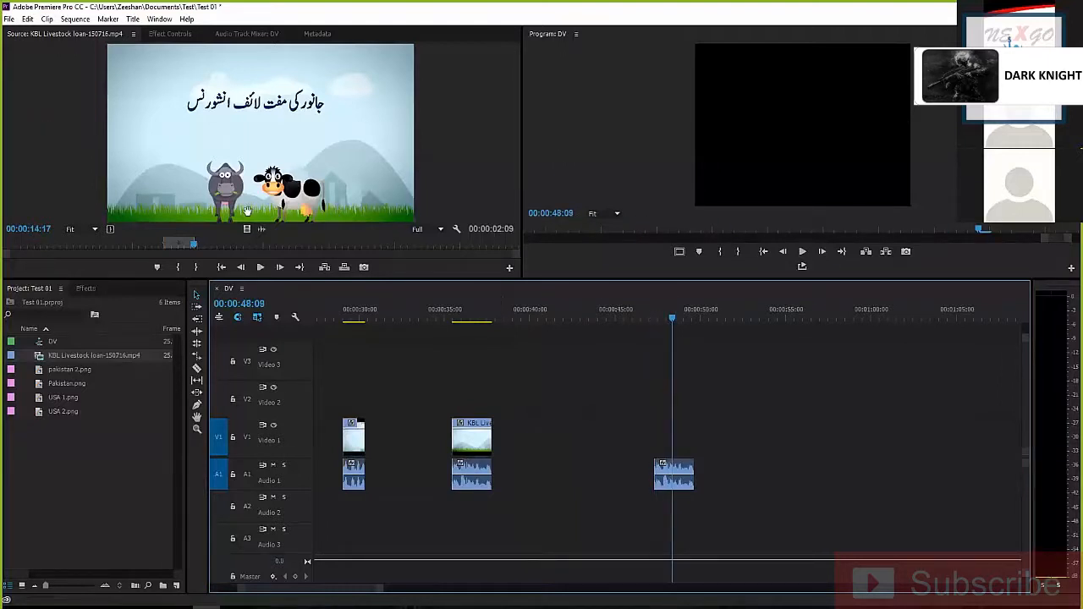
drag(247, 229, 657, 449)
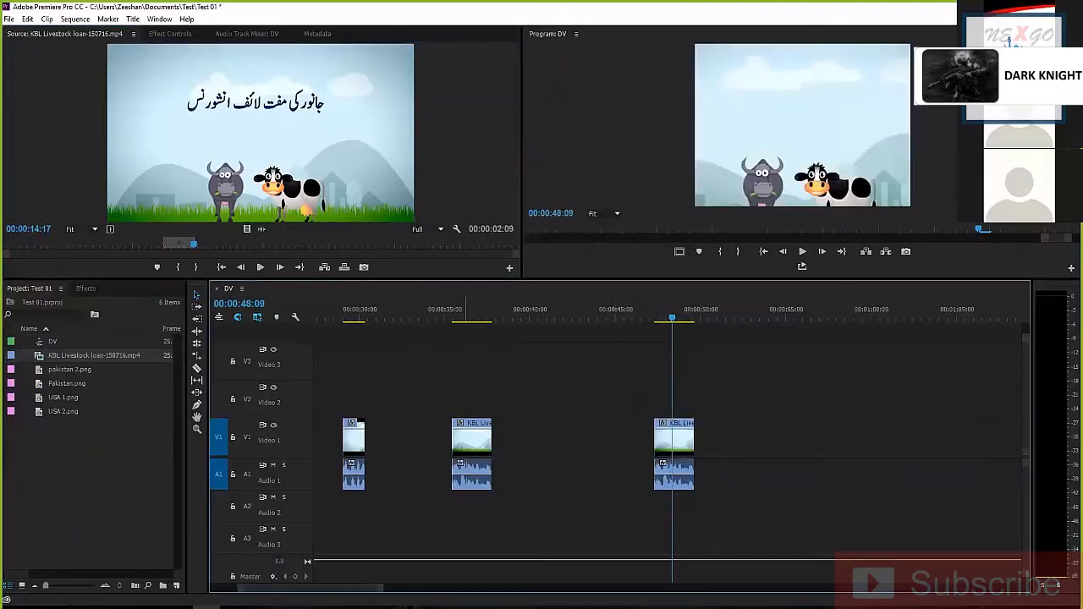
Try to unlink the video and audio of the excerpt that starts at about 00:00:35
click(476, 310)
drag(419, 389, 525, 526)
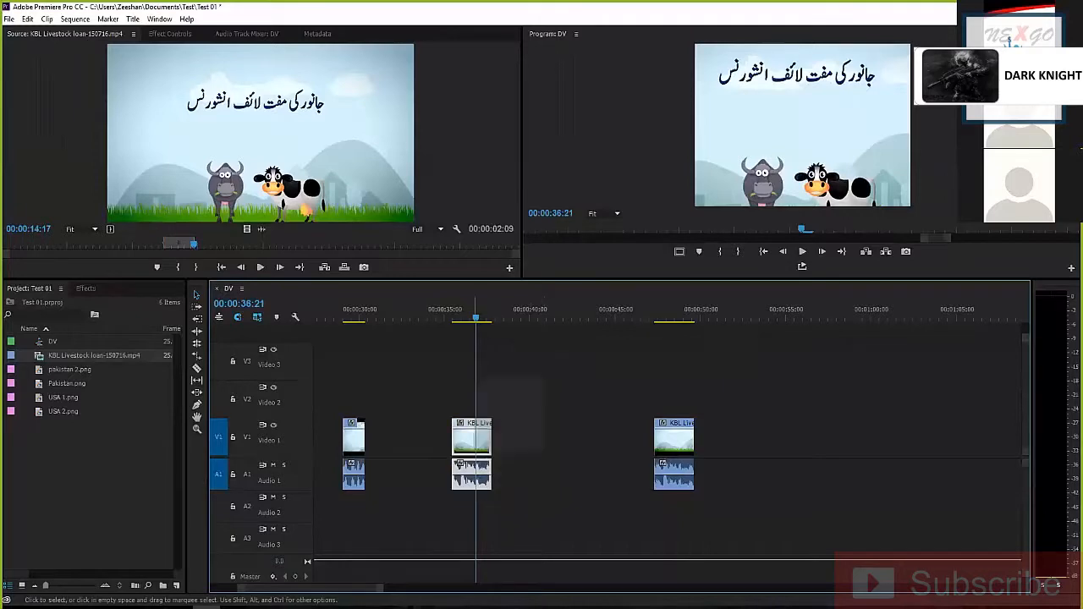
right_click(482, 434)
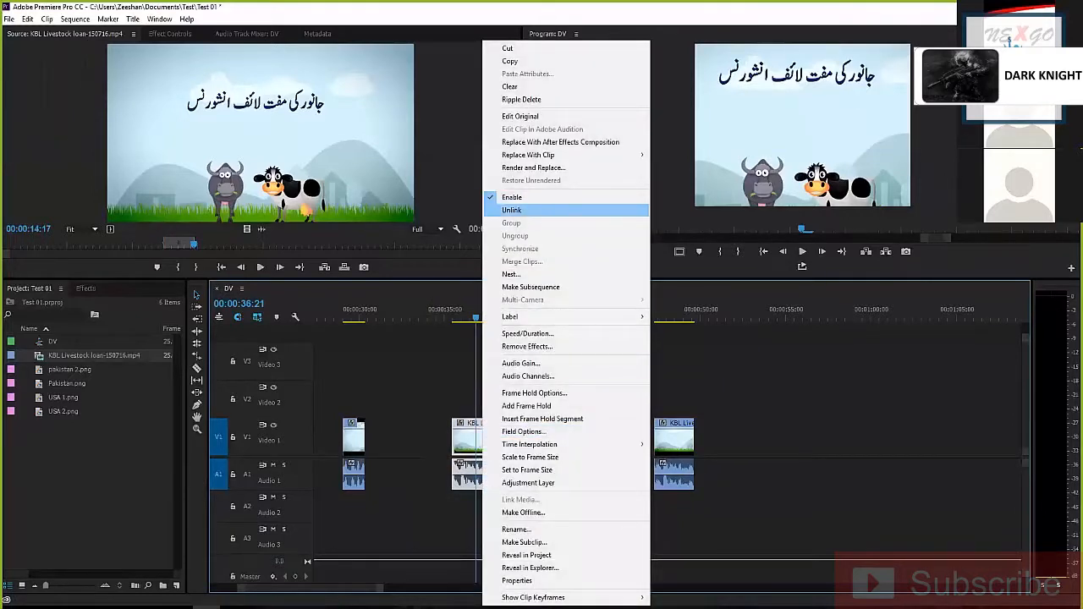
click(441, 385)
right_click(462, 436)
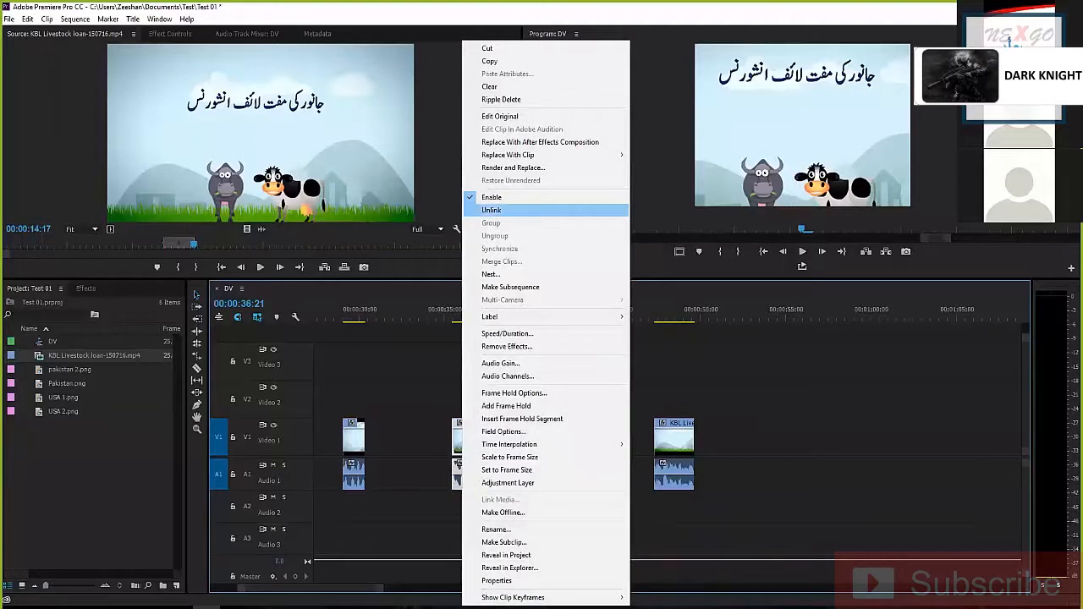
click(491, 210)
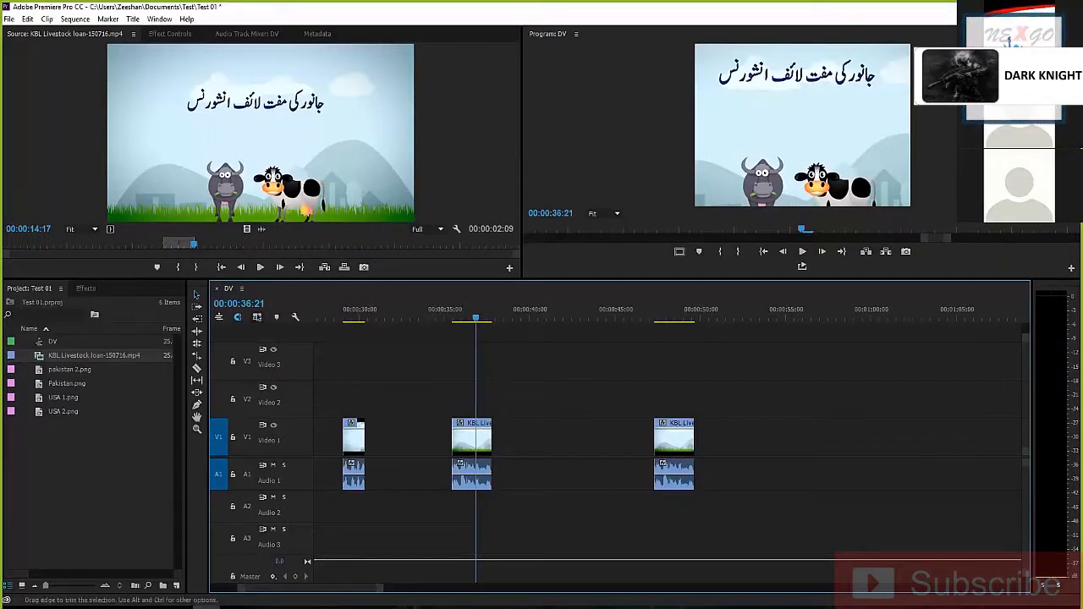
Place another copy of the marked excerpt, with video and audio together, on Video 1 and Audio 1 at about 00:00:53
drag(299, 210, 748, 440)
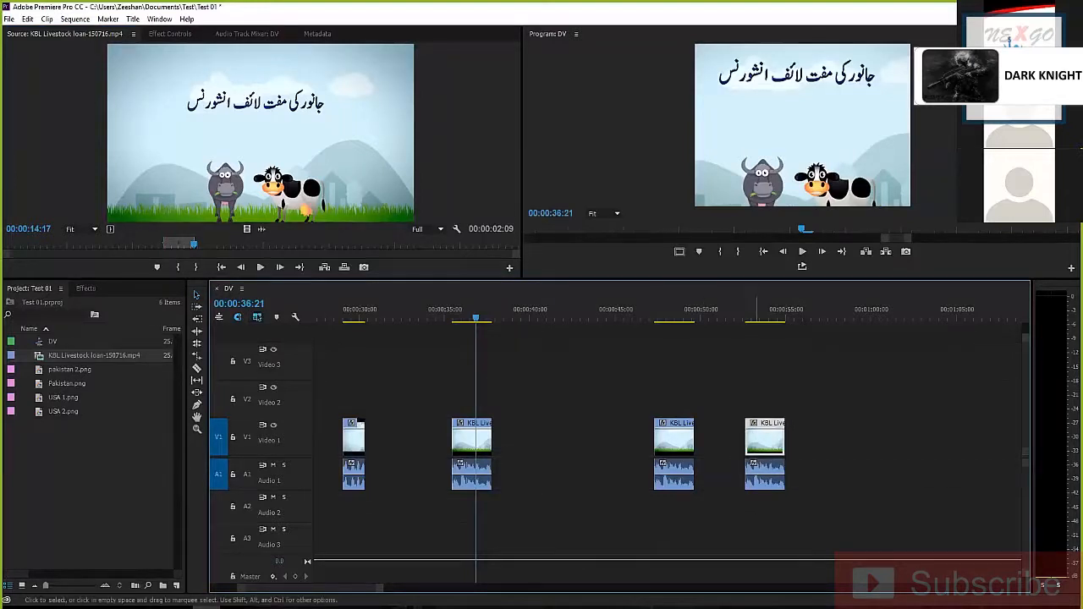
click(766, 440)
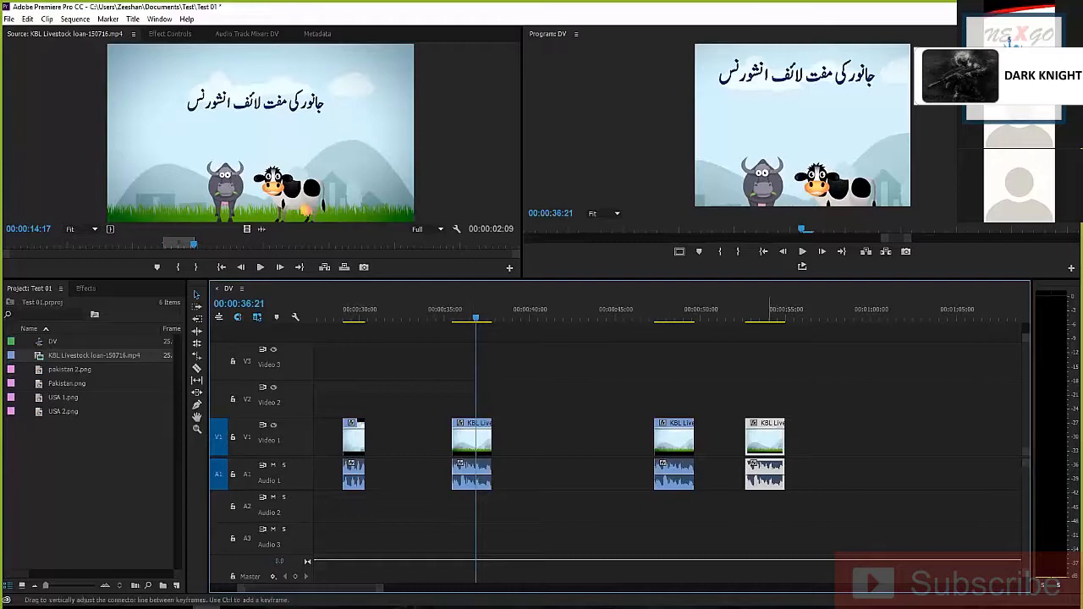
click(682, 381)
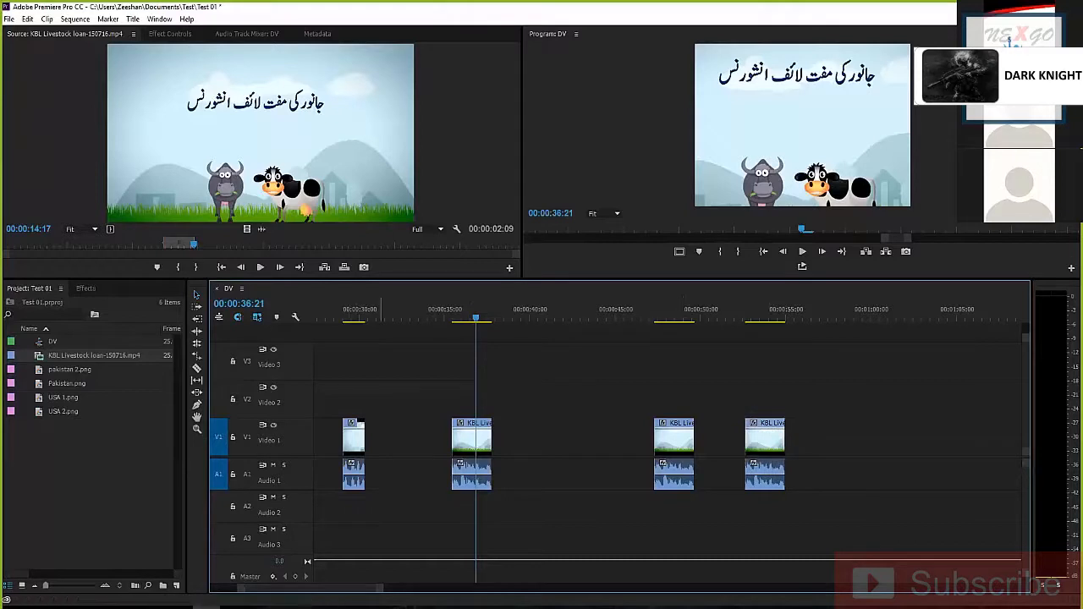
Move the playhead to 00:00:36:07 and increase the heights of the Video 1 and Audio 1 tracks
drag(475, 318, 466, 318)
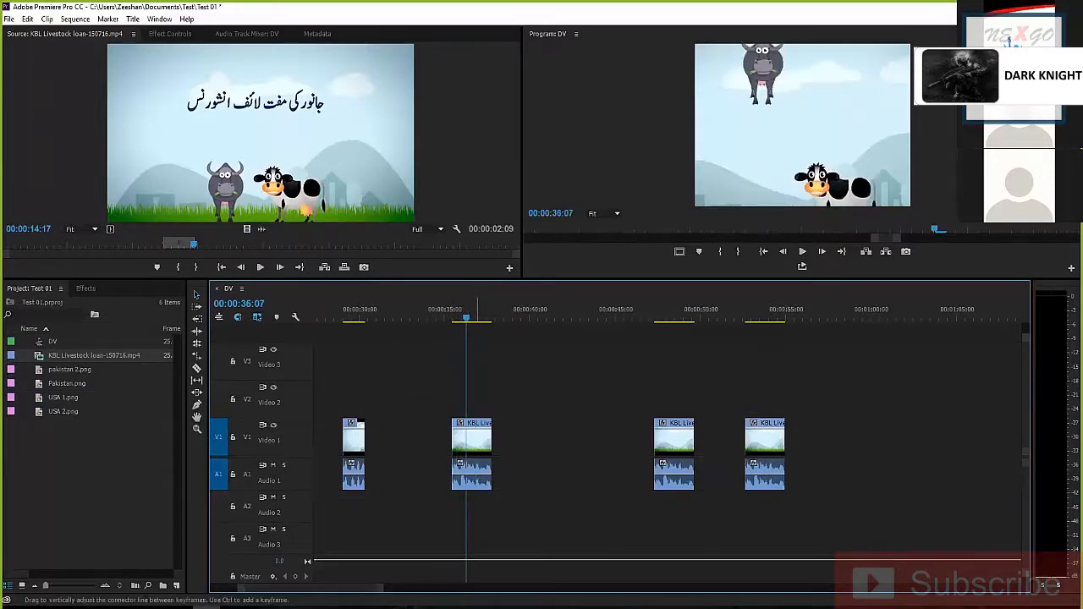
scroll(270, 482, up, 8)
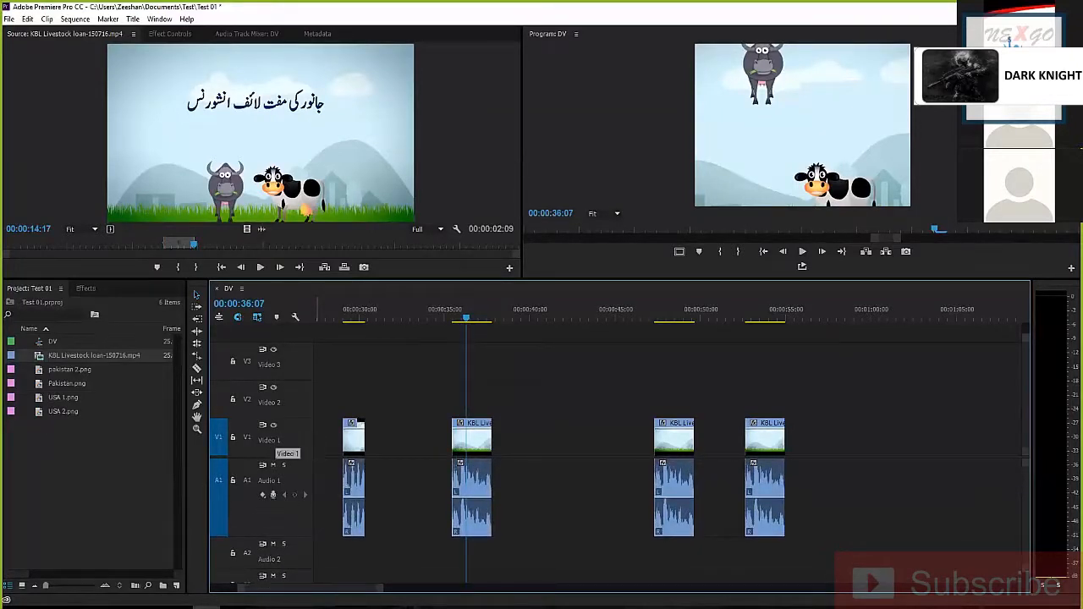
scroll(254, 430, up, 5)
scroll(274, 410, up, 2)
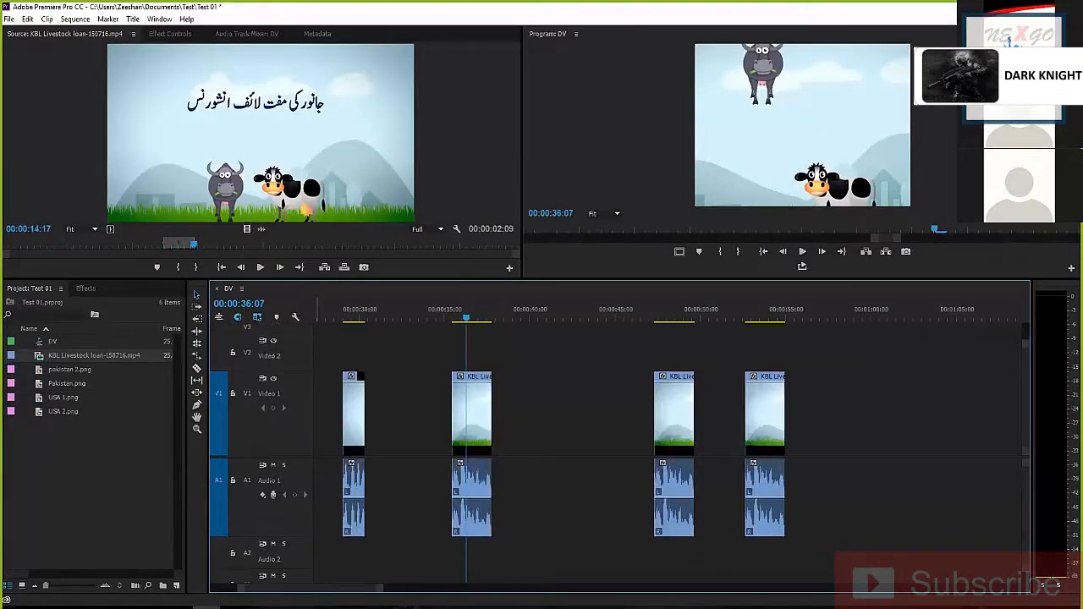
scroll(274, 410, down, 2)
scroll(275, 410, up, 2)
scroll(274, 410, up, 2)
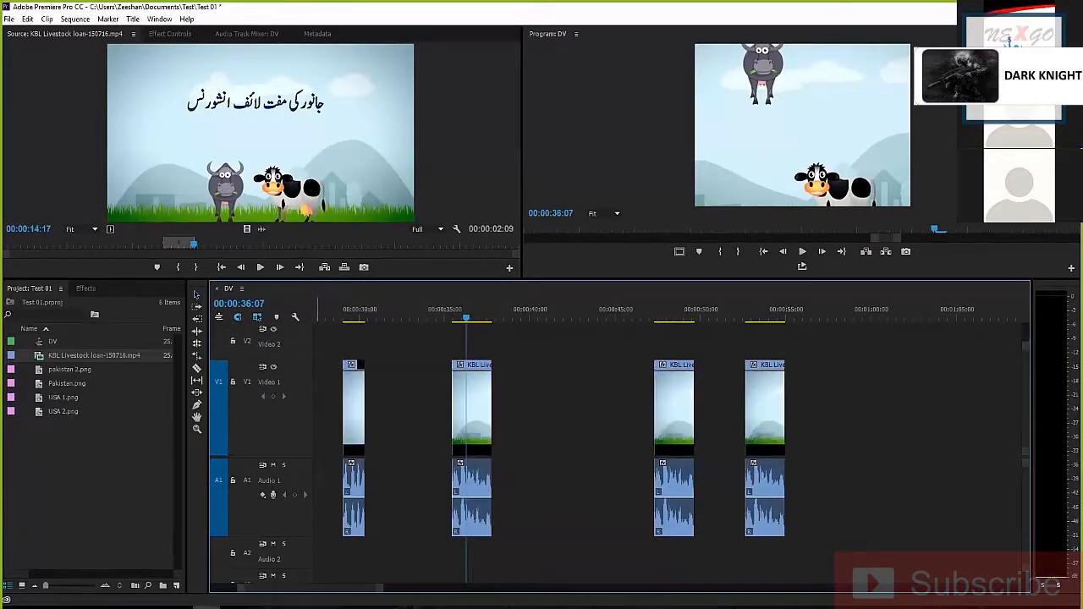
scroll(274, 508, up, 3)
scroll(274, 409, up, 1)
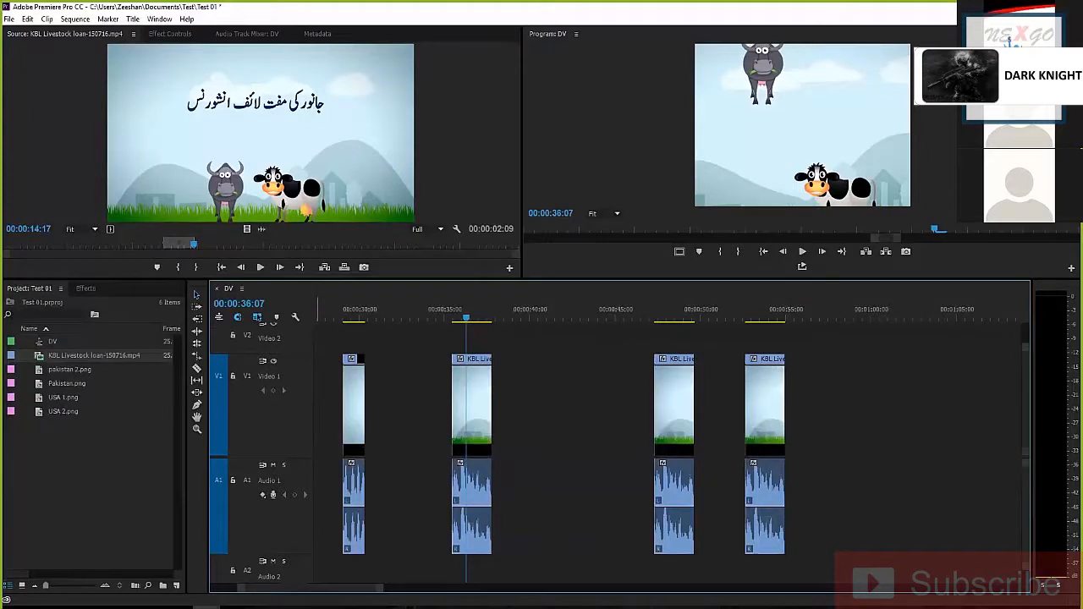
scroll(275, 410, up, 1)
Examine the excerpt starting at 00:00:35:11 up close and play it from its beginning to check the framing
click(475, 406)
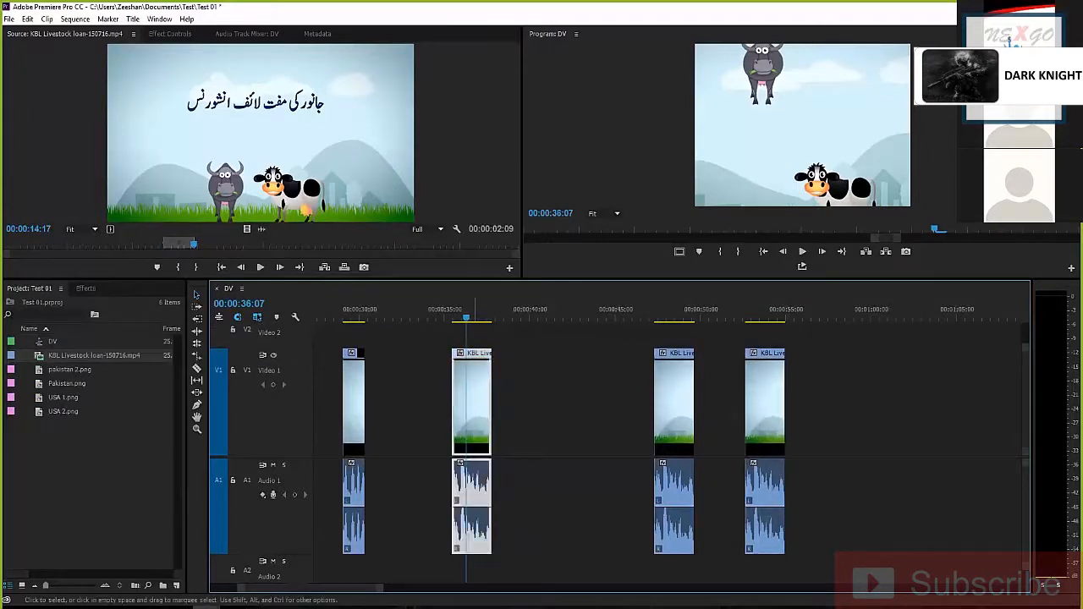
key(equal)
key(equal)
key(equal)
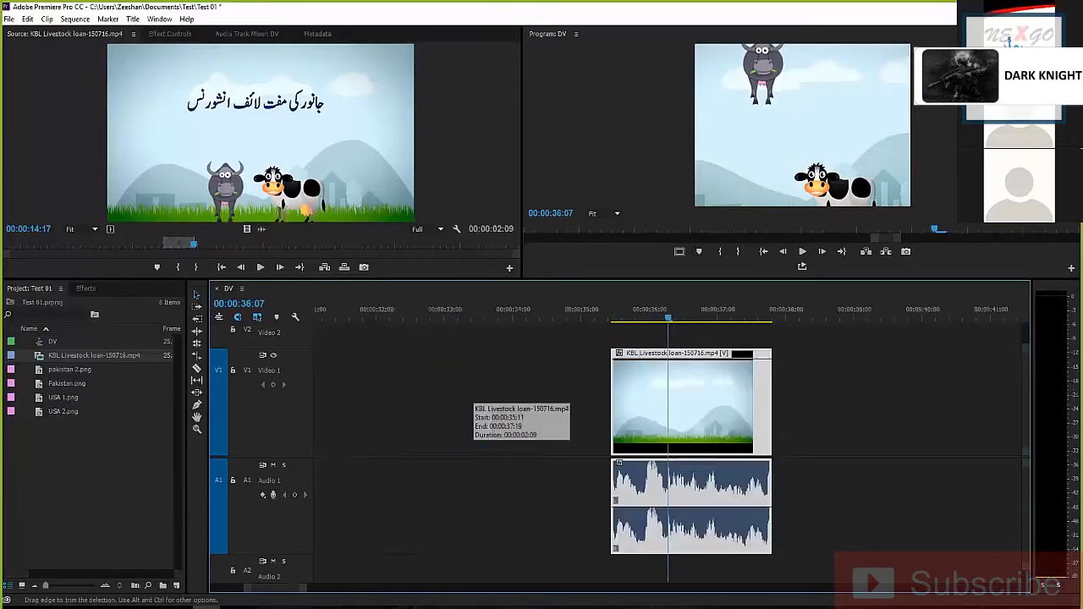
key(minus)
key(minus)
key(minus)
key(minus)
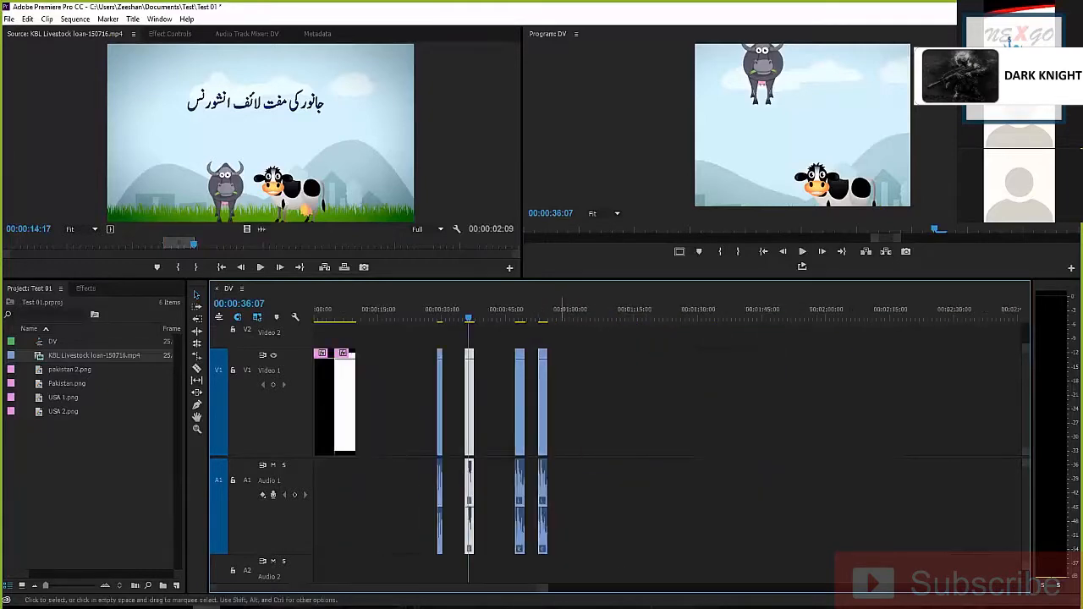
key(equal)
key(equal)
key(equal)
key(equal)
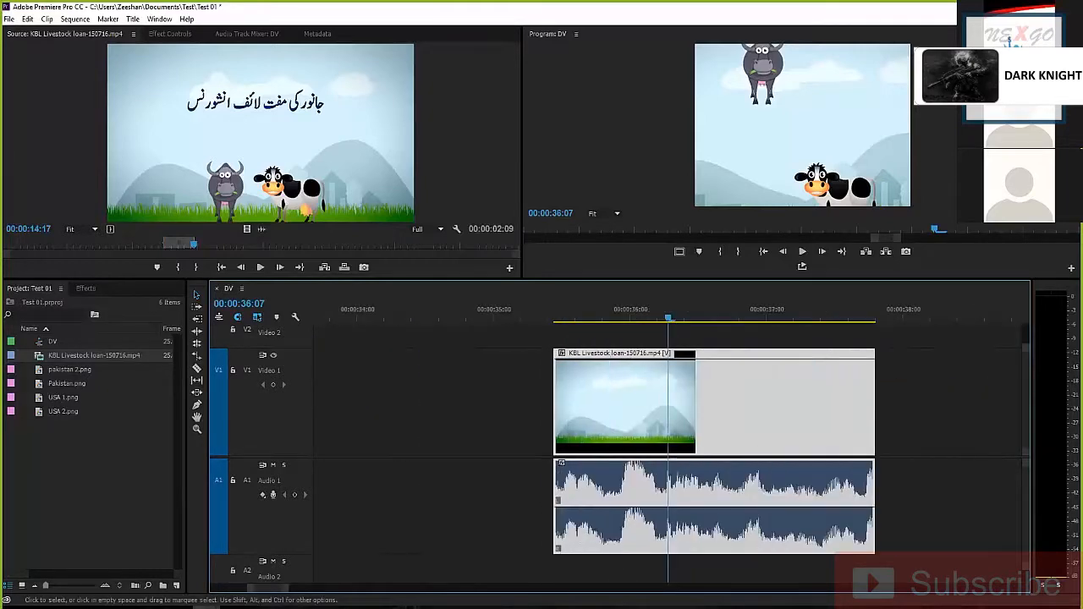
key(equal)
key(minus)
drag(669, 317, 555, 317)
key(space)
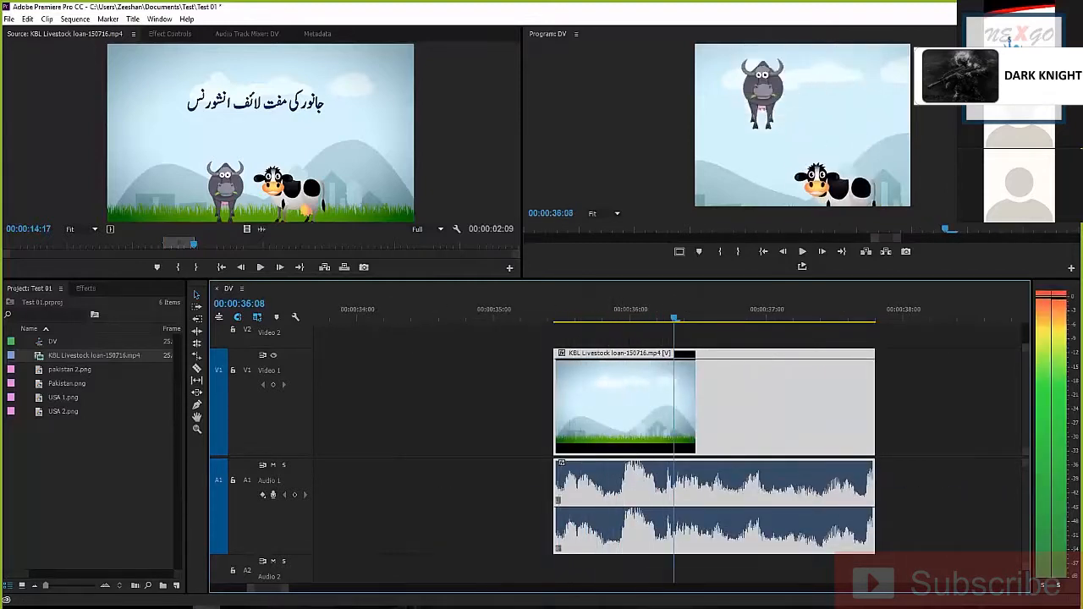
key(space)
Apply Set to Frame Size to the excerpt under the playhead on Video 1
click(920, 402)
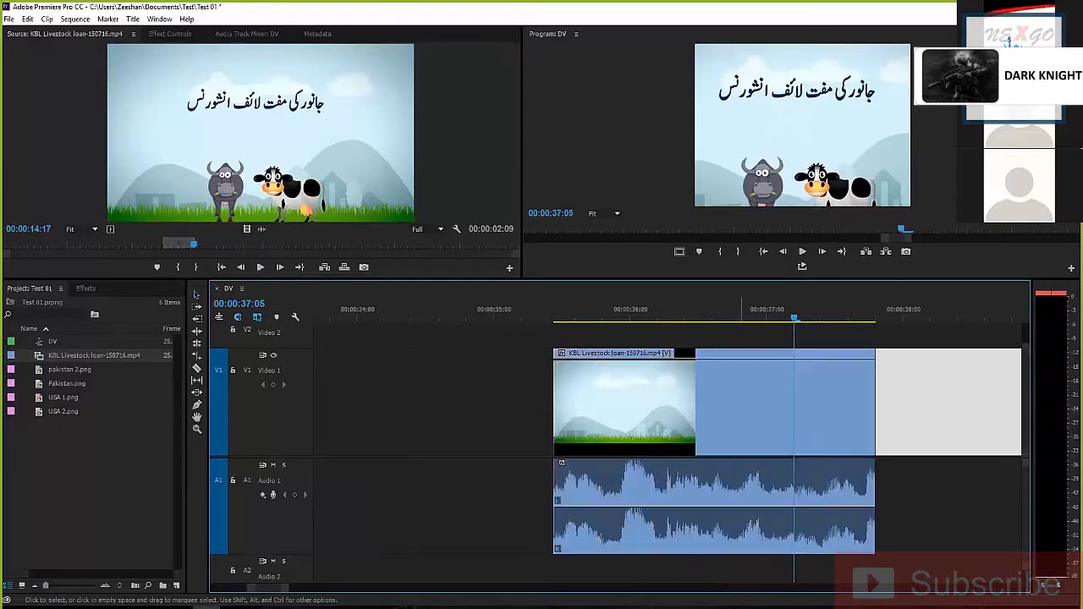
right_click(741, 402)
click(783, 471)
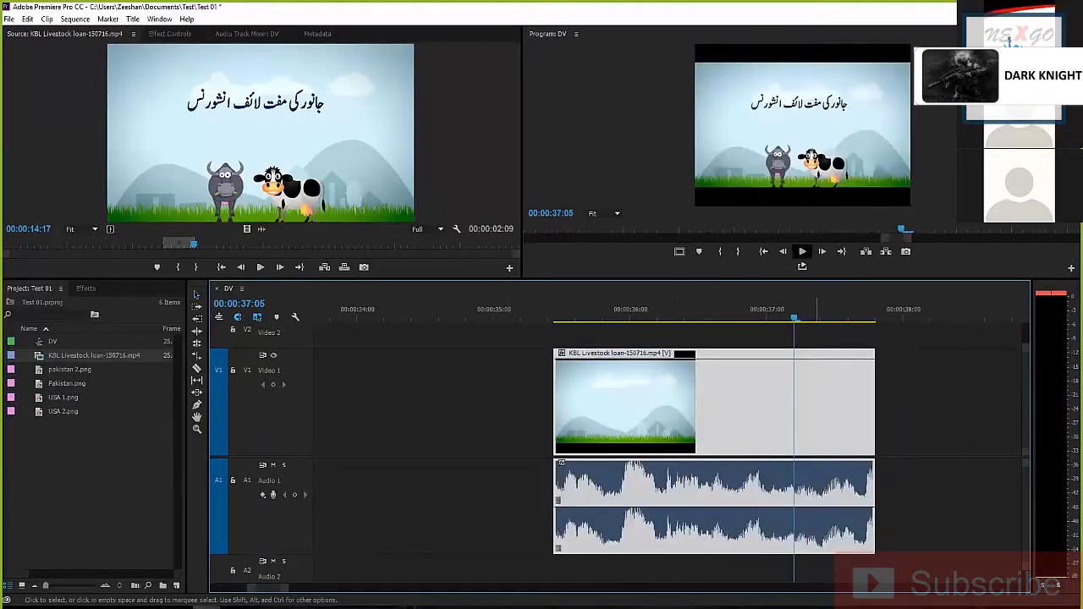
Play back the refitted excerpt from its beginning to check how it fills the program frame
click(565, 314)
key(space)
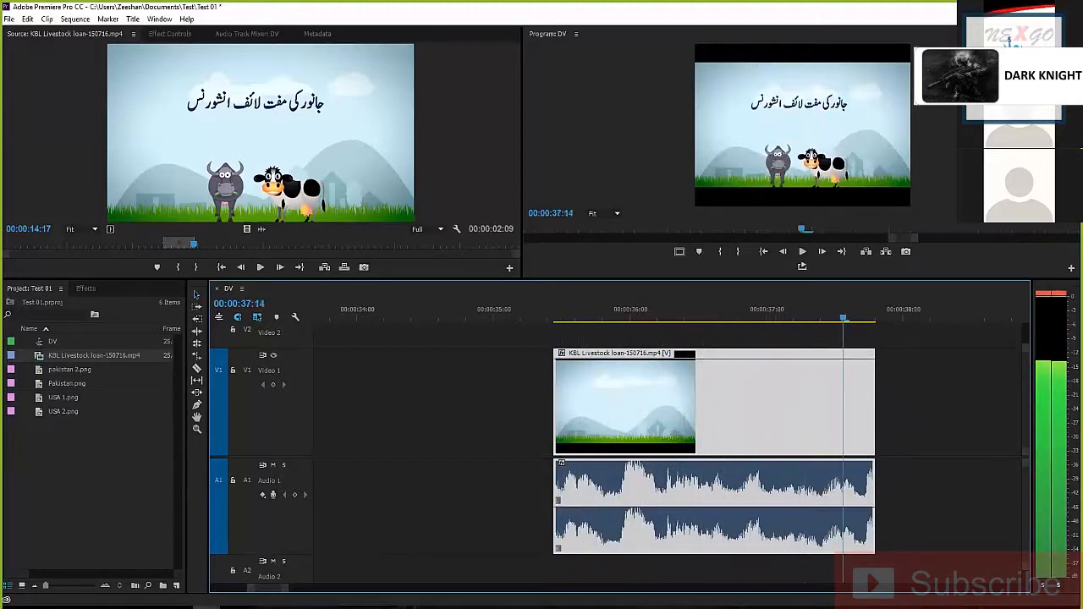
key(space)
key(Up)
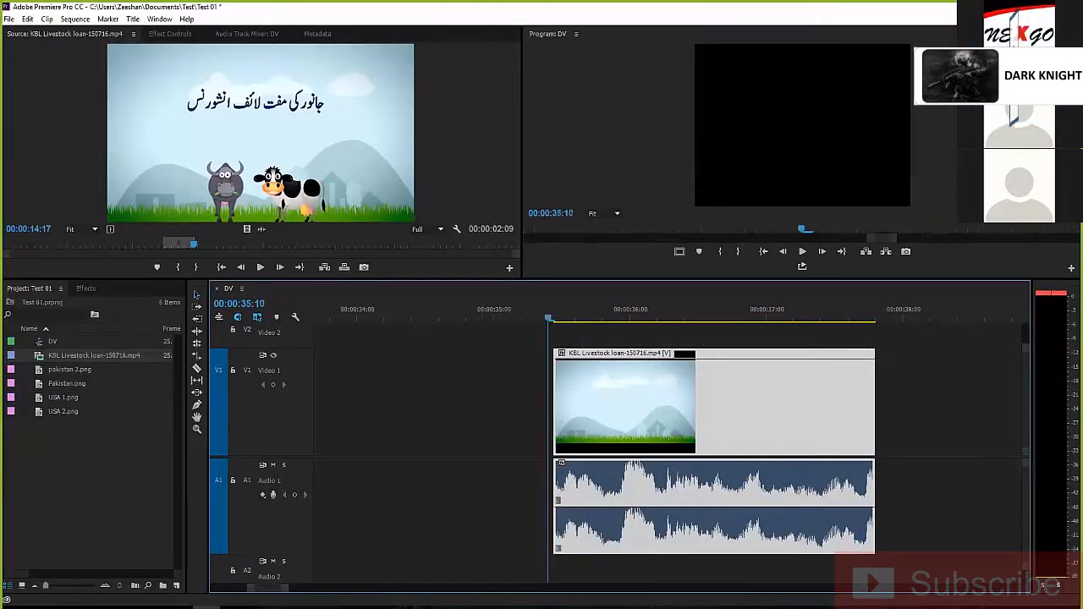
key(space)
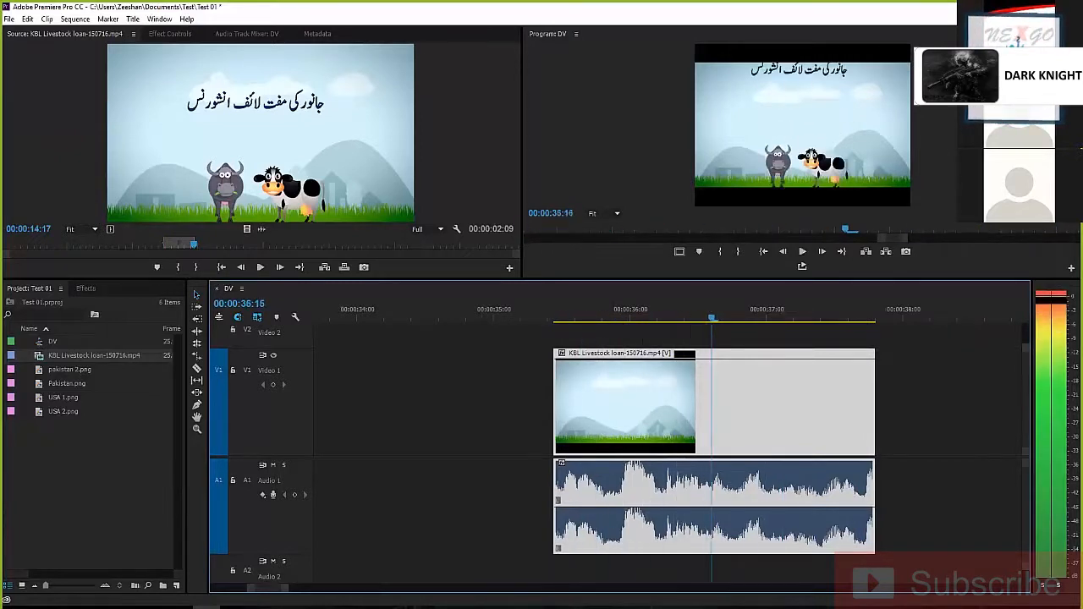
key(space)
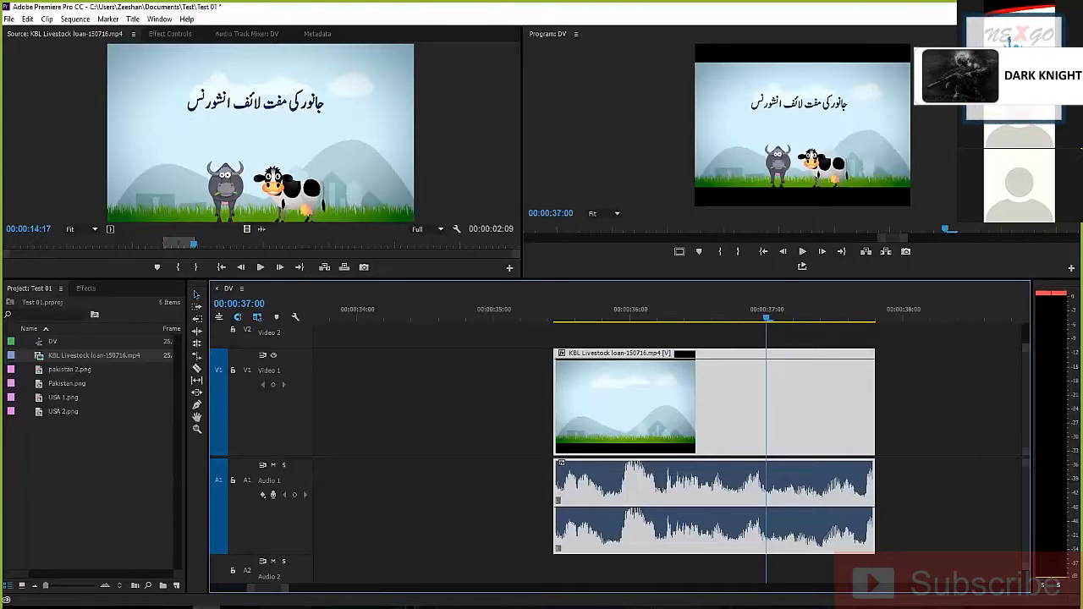
key(minus)
key(minus)
key(minus)
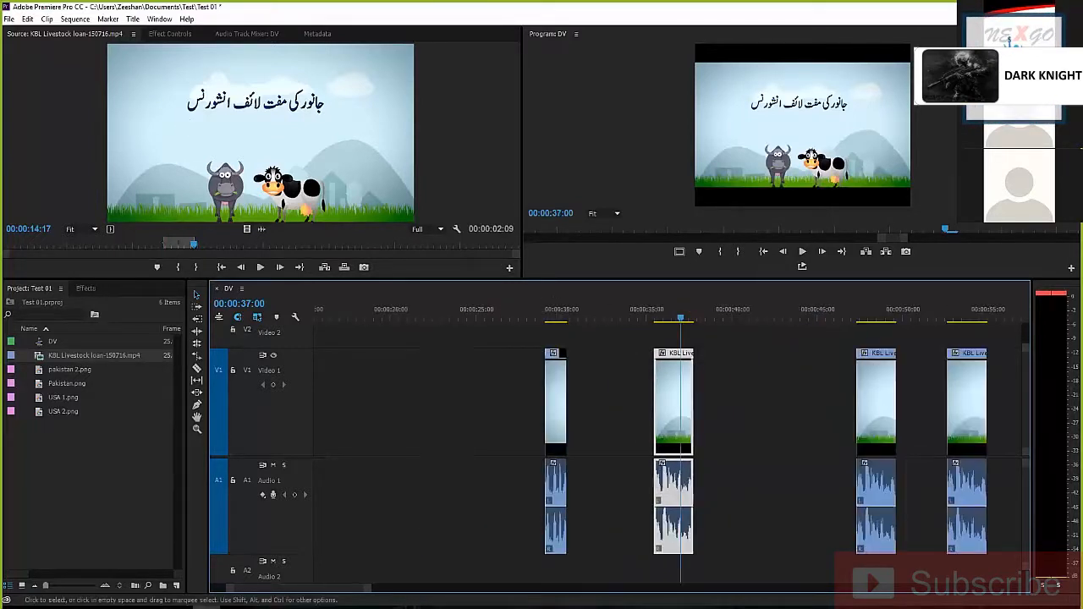
Move the excerpt starting at 00:00:35:11 to directly after Pakistan.png, at 00:00:10:00 on Video 1 and Audio 1
drag(672, 406, 357, 406)
key(minus)
key(minus)
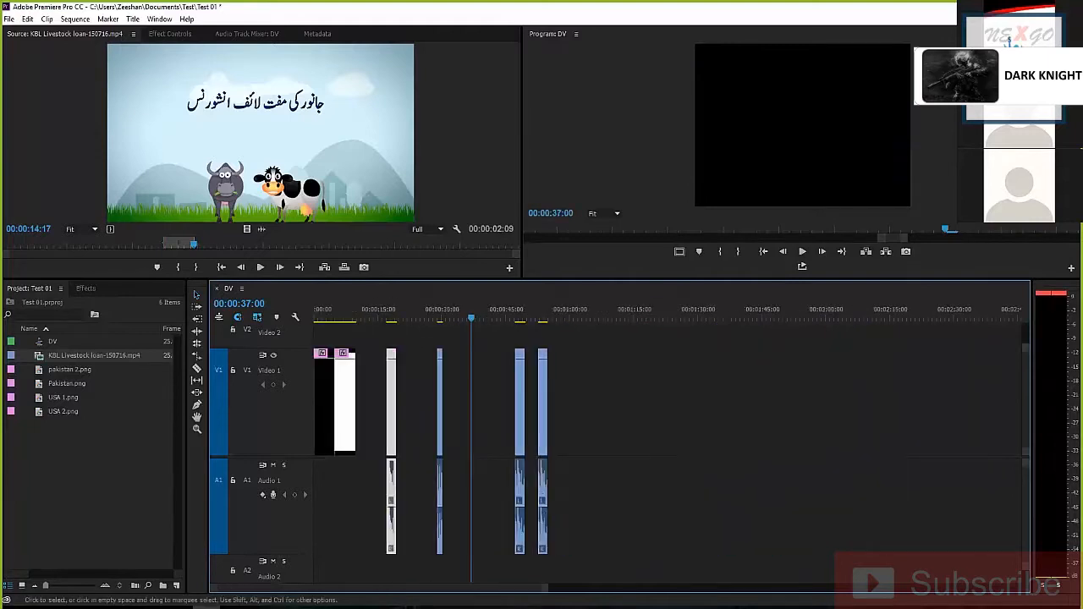
click(352, 311)
key(equal)
key(equal)
drag(624, 434, 504, 433)
click(562, 406)
Play the sequence from its start through both flag images into the excerpt that follows them
click(418, 311)
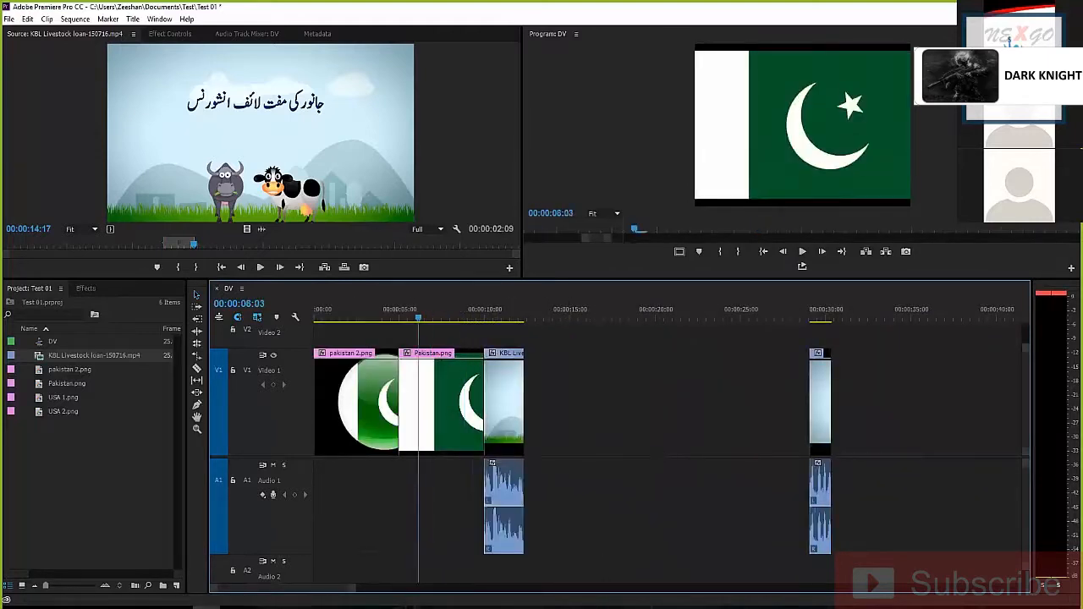
drag(419, 312, 303, 313)
key(space)
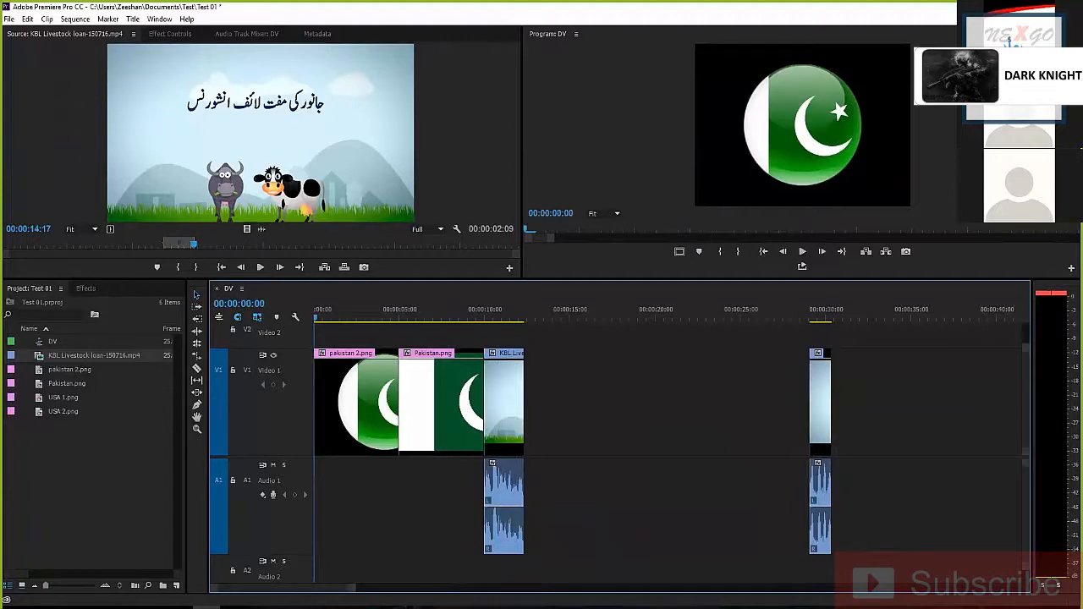
click(802, 251)
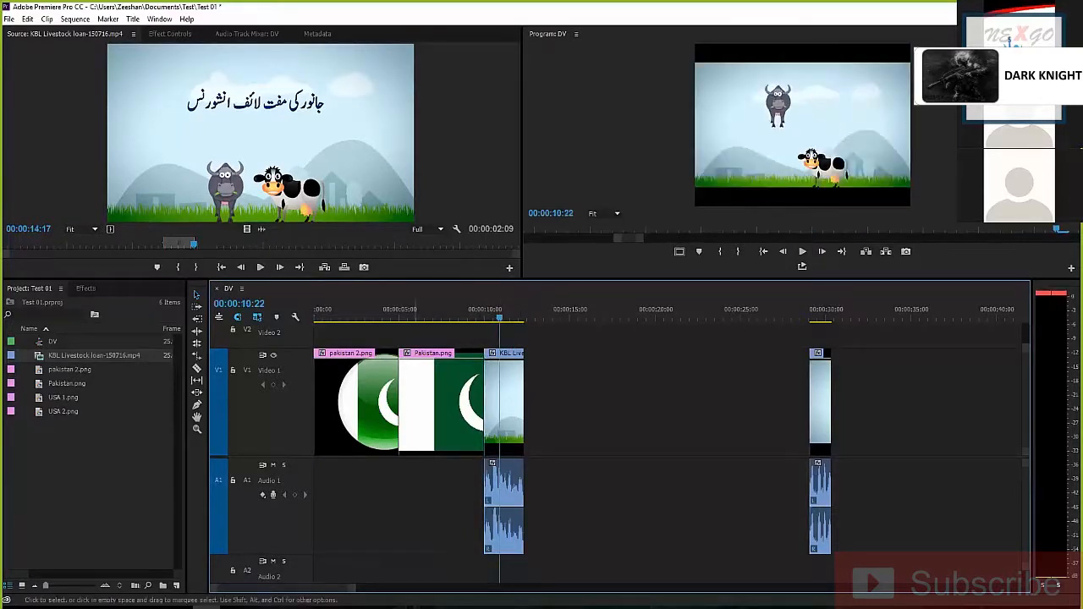
Shorten Pakistan.png to about 1.2 seconds and place it on Video 2 above the excerpt, starting at about 00:00:10:11
drag(483, 397, 419, 398)
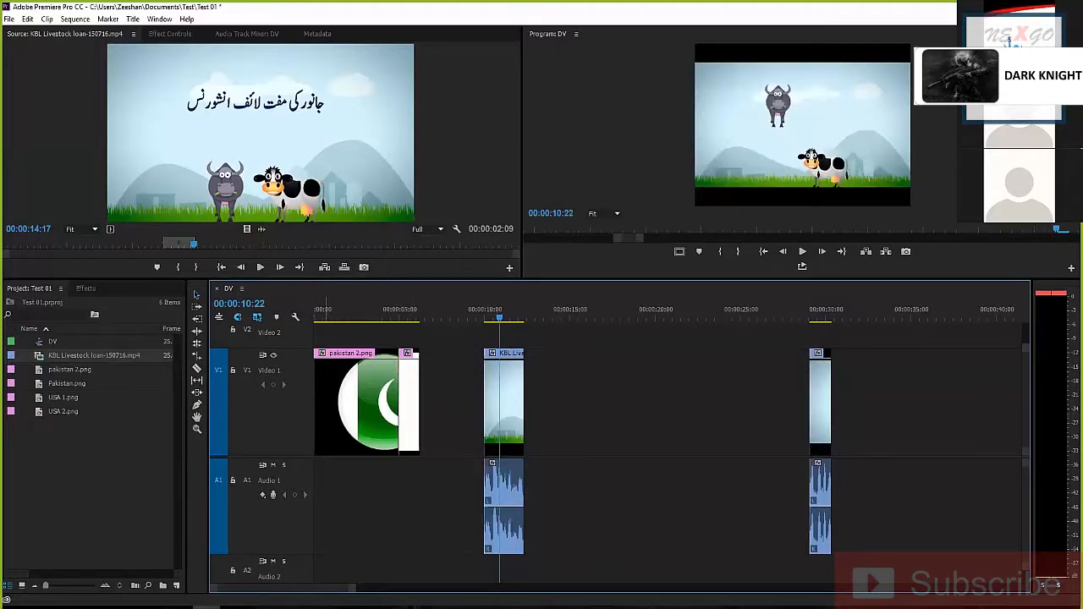
drag(271, 348, 271, 383)
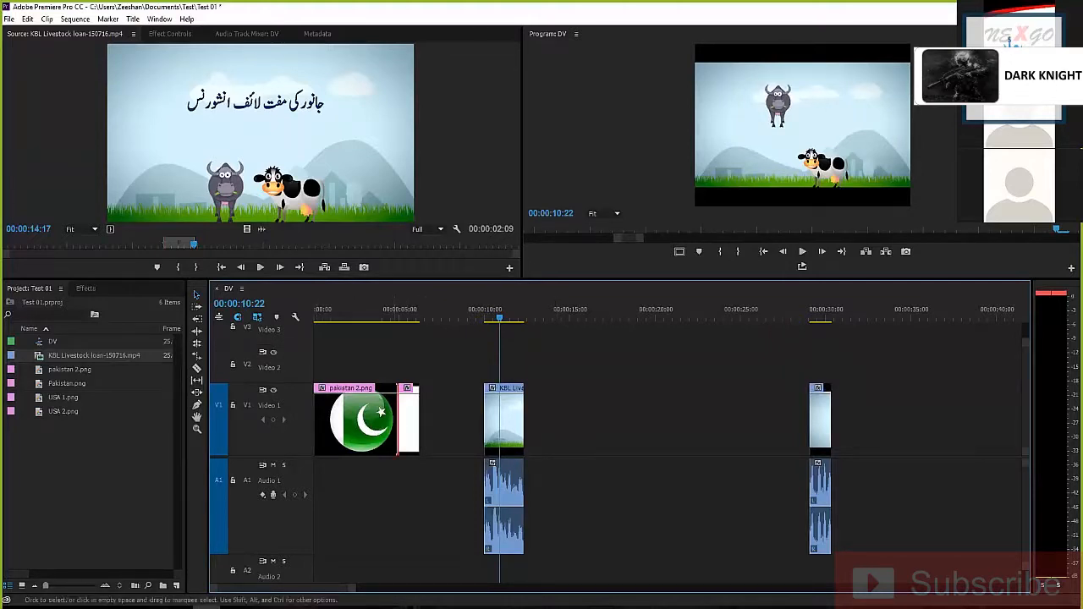
drag(411, 433, 499, 364)
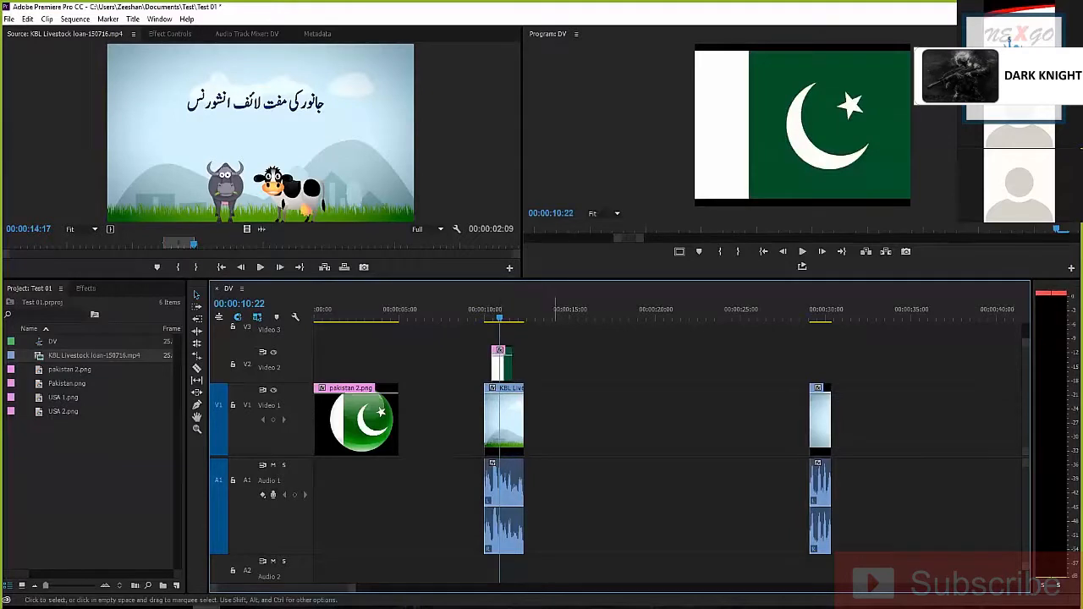
Play the excerpt with the Pakistan.png overlay up close, starting from 00:00:09:24
key(equal)
key(equal)
key(equal)
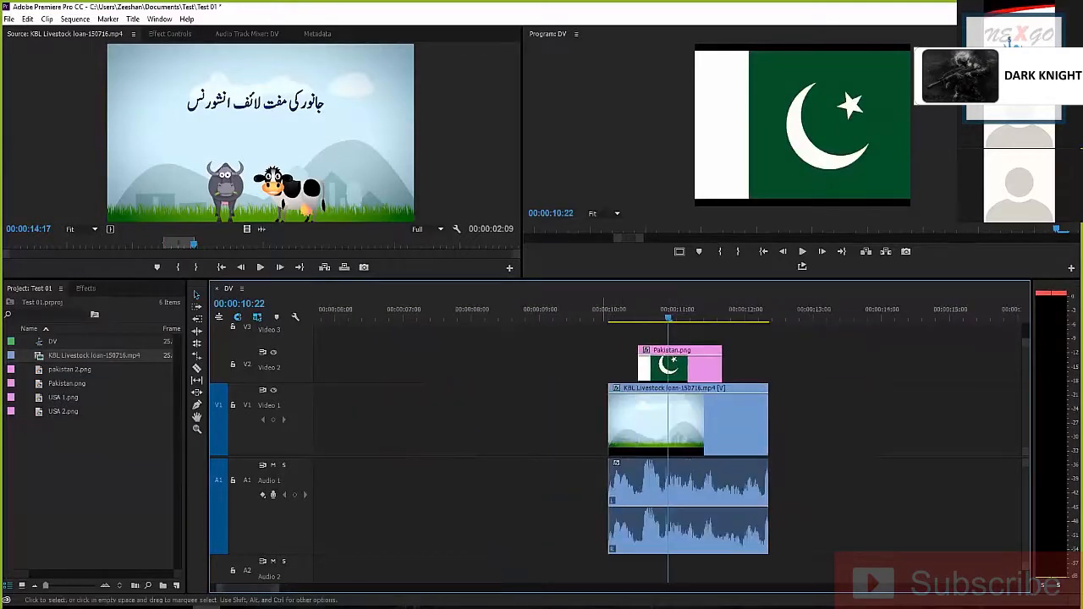
click(583, 312)
click(606, 311)
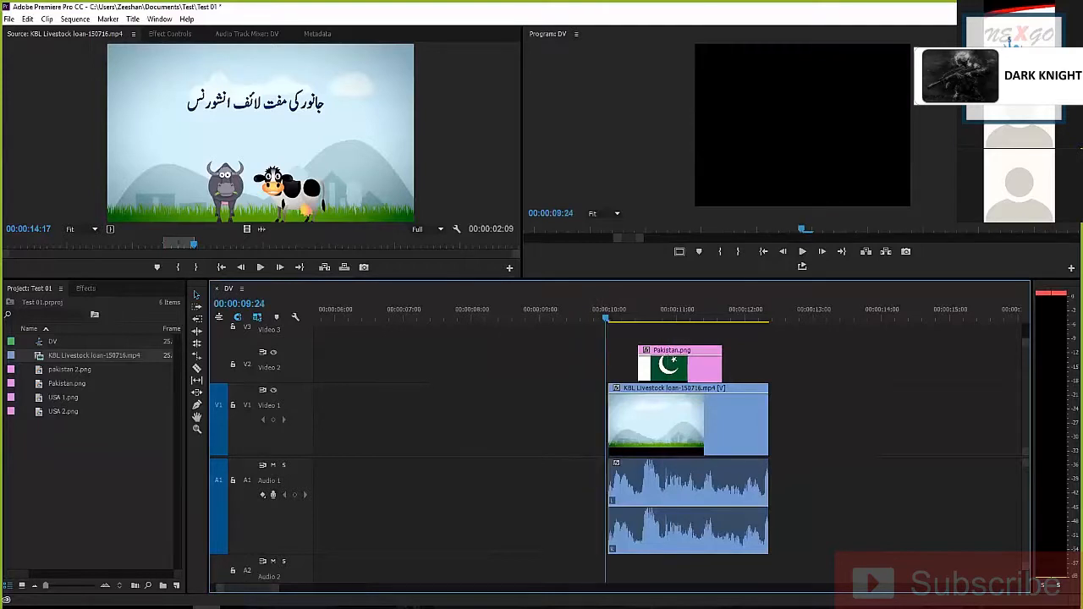
key(Right)
key(Left)
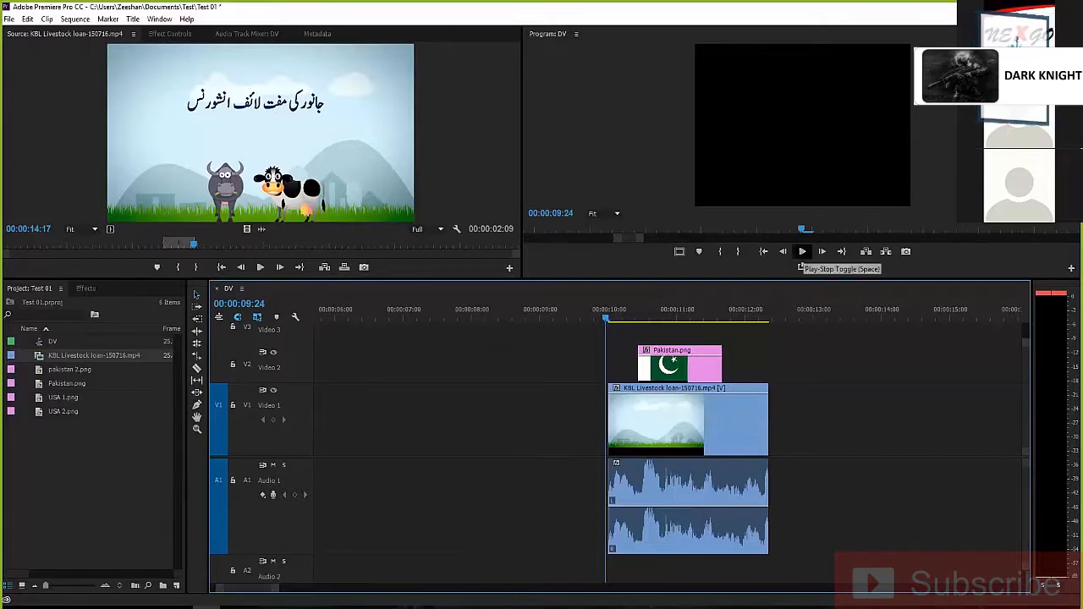
click(803, 253)
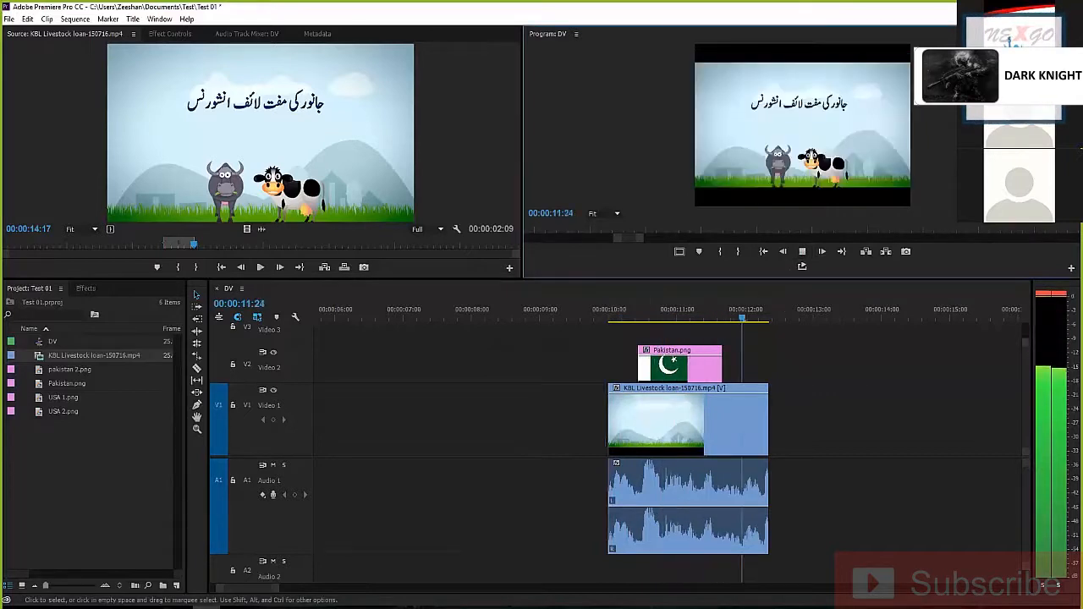
click(803, 251)
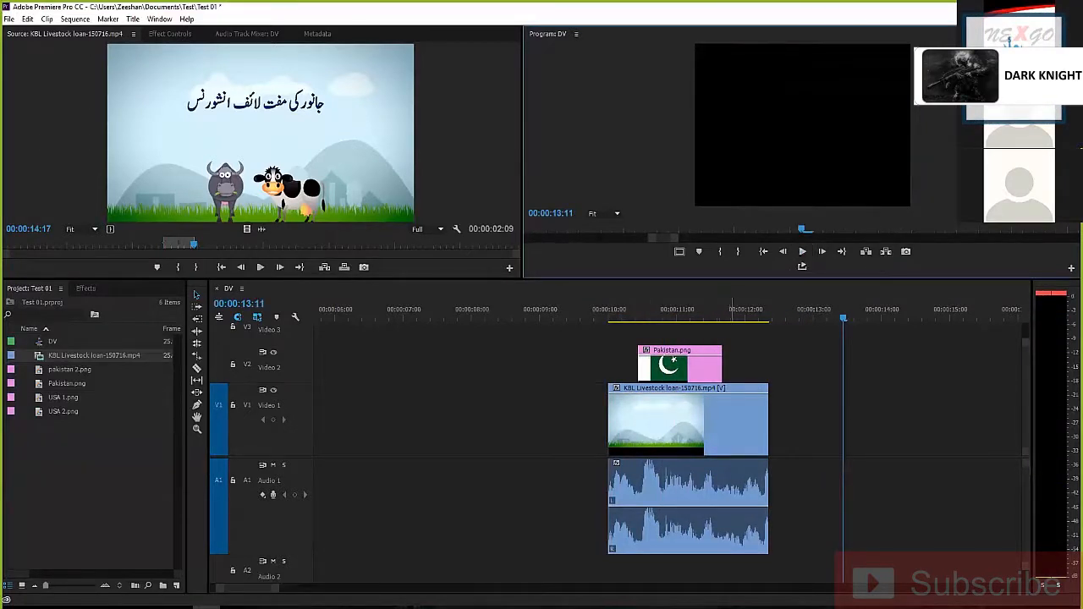
Replay the overlay from 00:00:09:20, scrub to the excerpt's end, and return the playhead to 00:00:10:23 to compare the stacked clips
drag(732, 310, 594, 310)
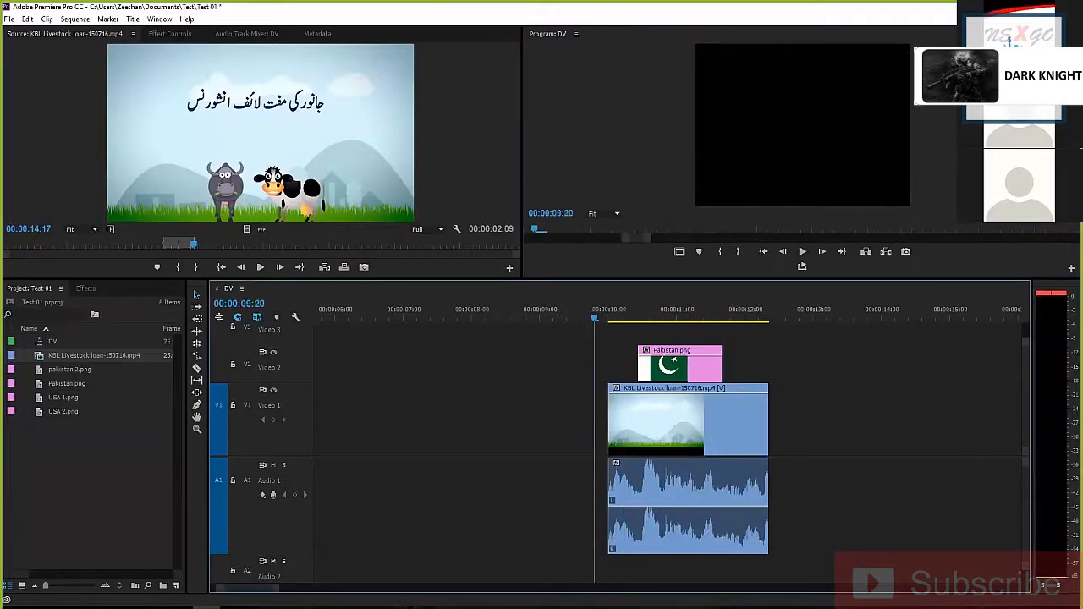
click(801, 254)
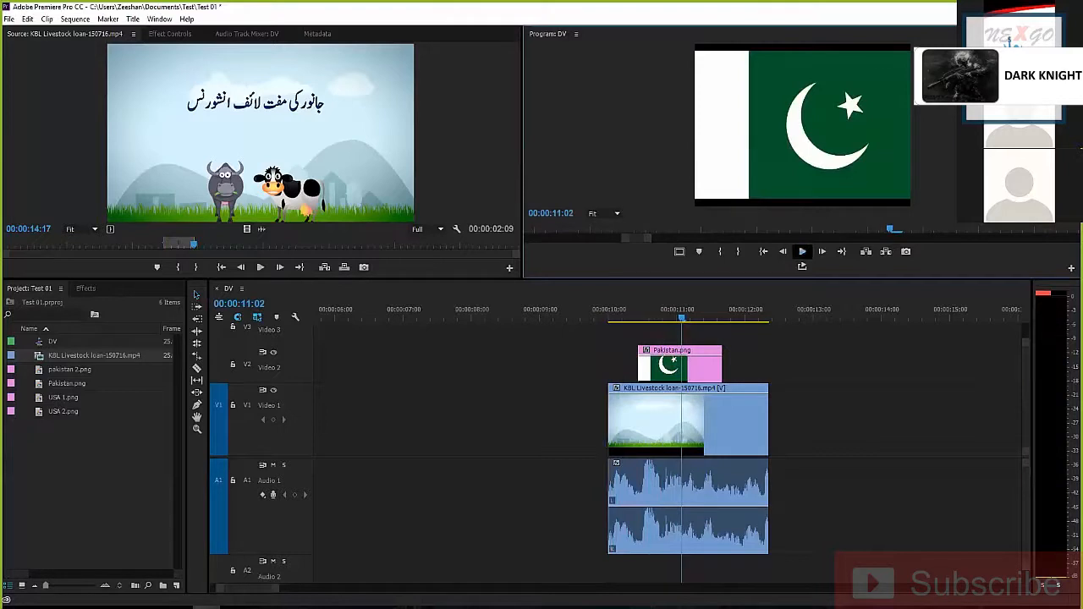
drag(612, 310, 766, 310)
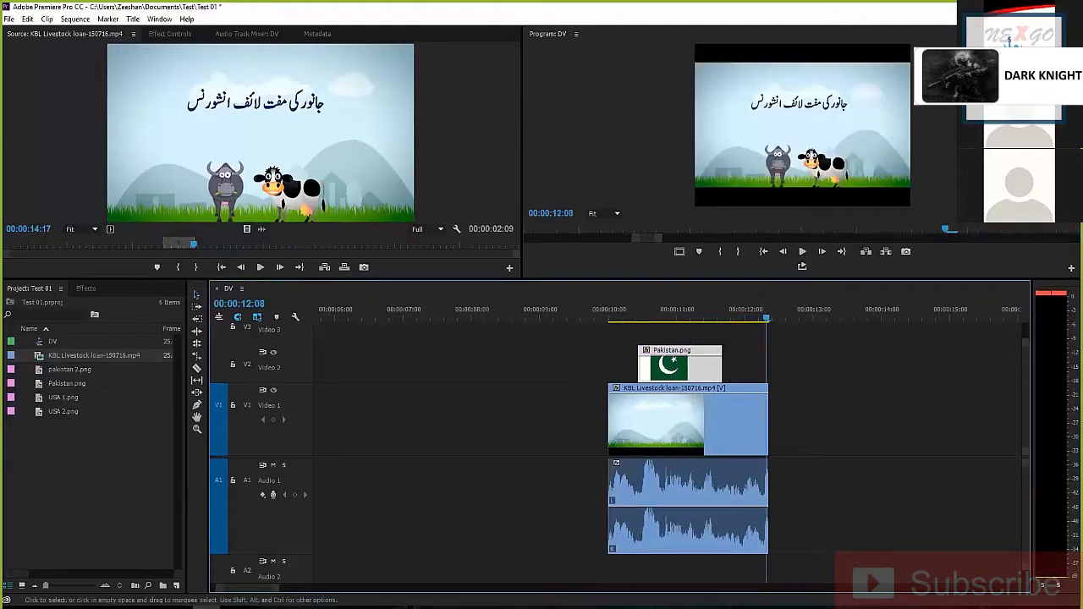
click(689, 424)
click(673, 366)
click(671, 309)
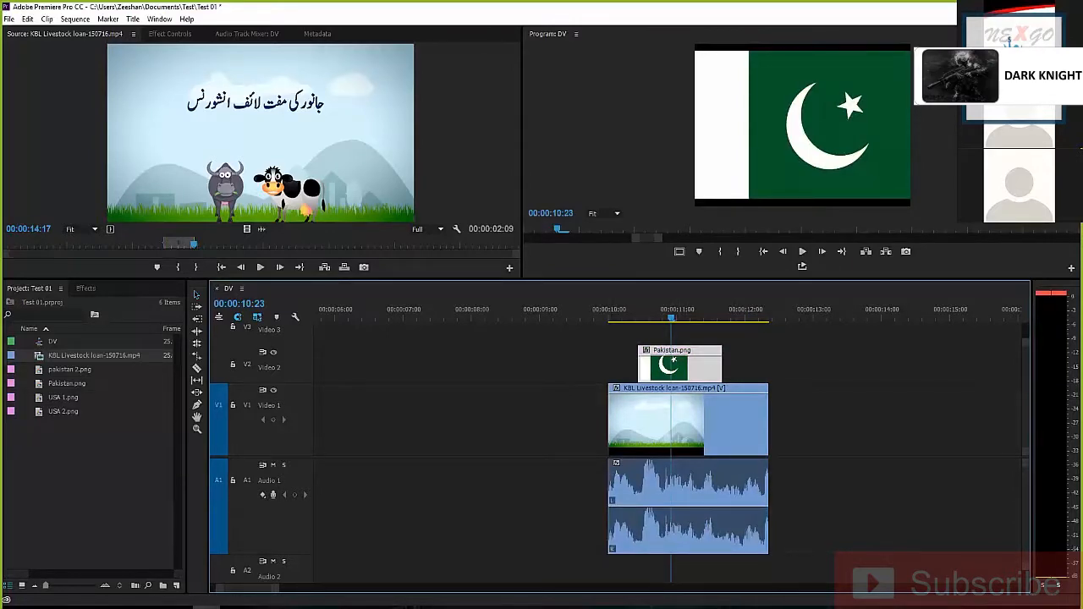
Try different sizes for the timeline and Program monitor, settling on a slightly wider Source monitor and taller monitors, and deselect the clips
drag(671, 279, 671, 159)
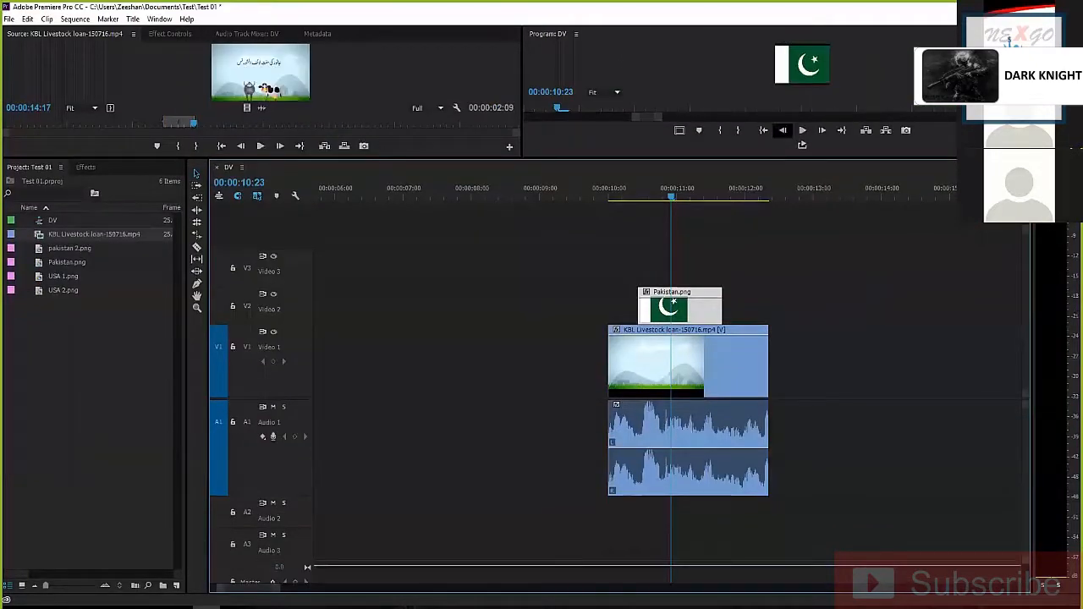
drag(671, 159, 671, 262)
drag(674, 196, 170, 196)
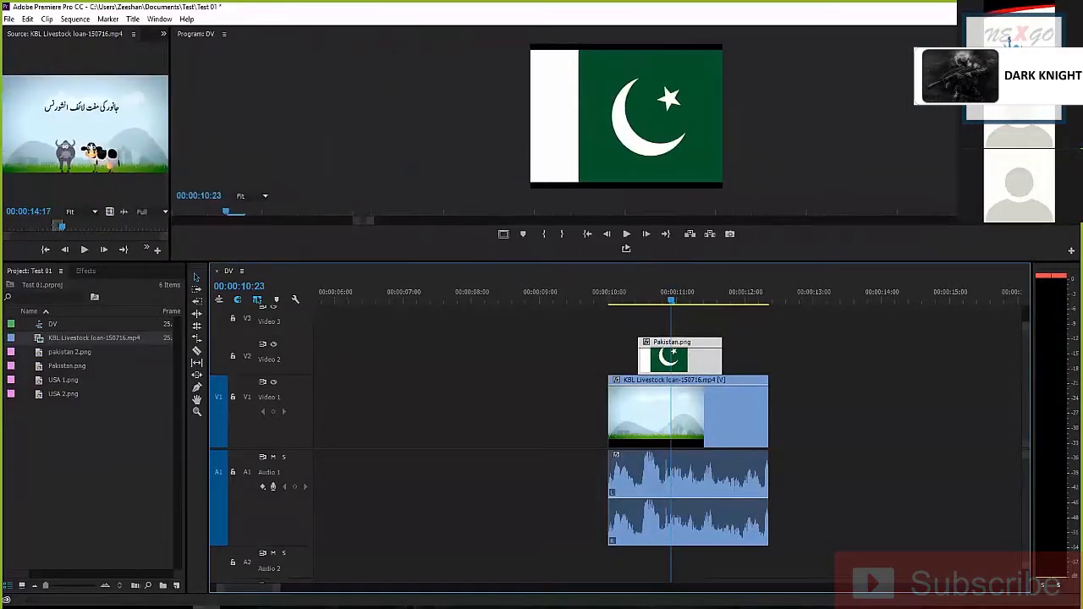
drag(671, 262, 671, 291)
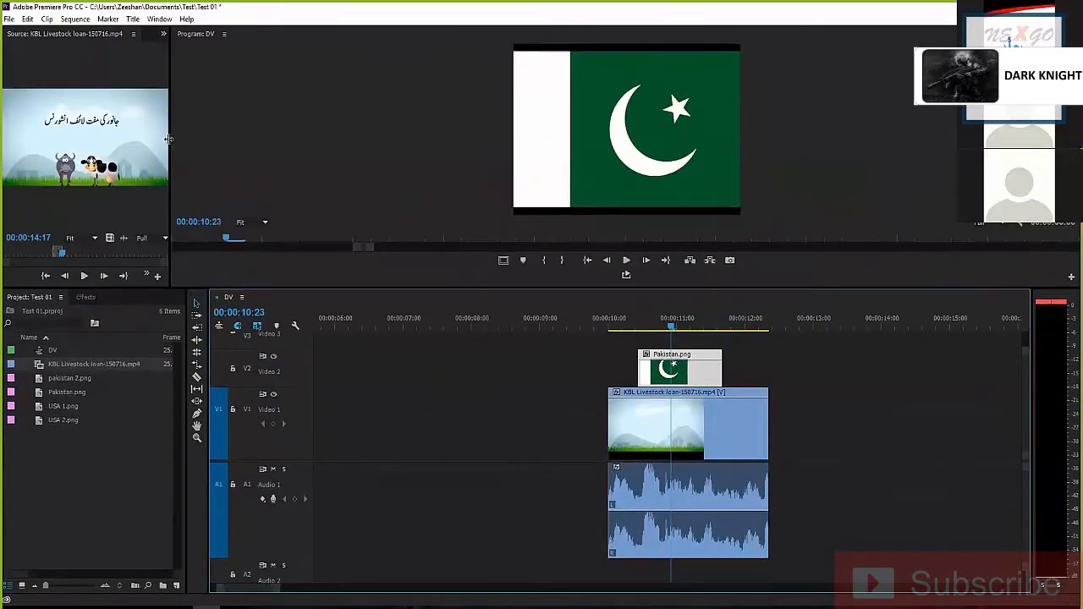
drag(173, 138, 562, 138)
click(559, 372)
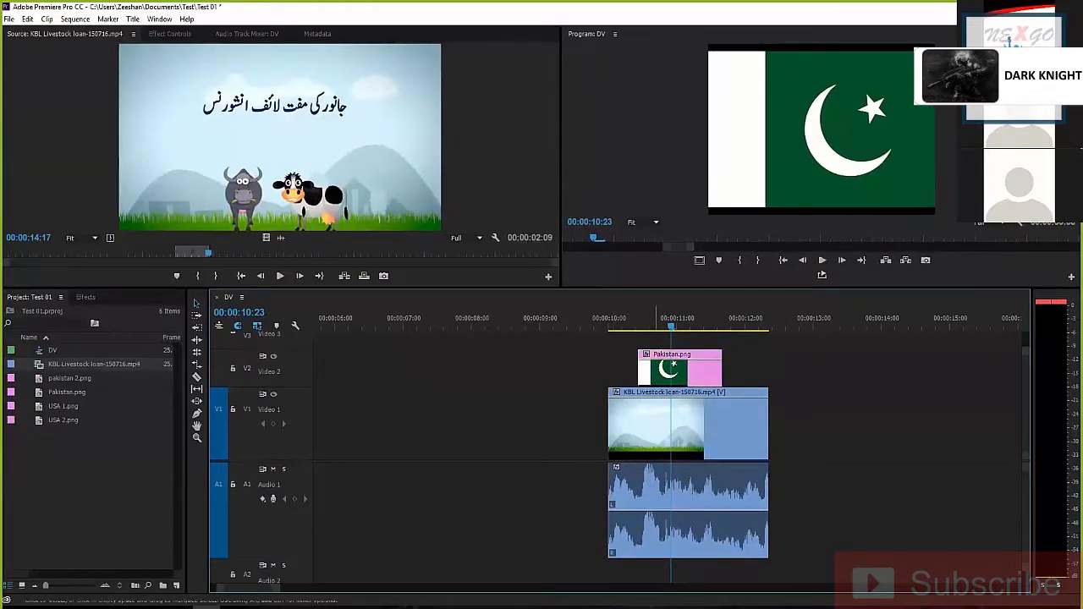
Step frame by frame from the excerpt's start at 00:00:10:00 to inspect where the Pakistan.png overlay begins
mouse_move(611, 327)
mouse_down()
mouse_move(679, 327)
mouse_move(590, 326)
mouse_move(609, 327)
mouse_up()
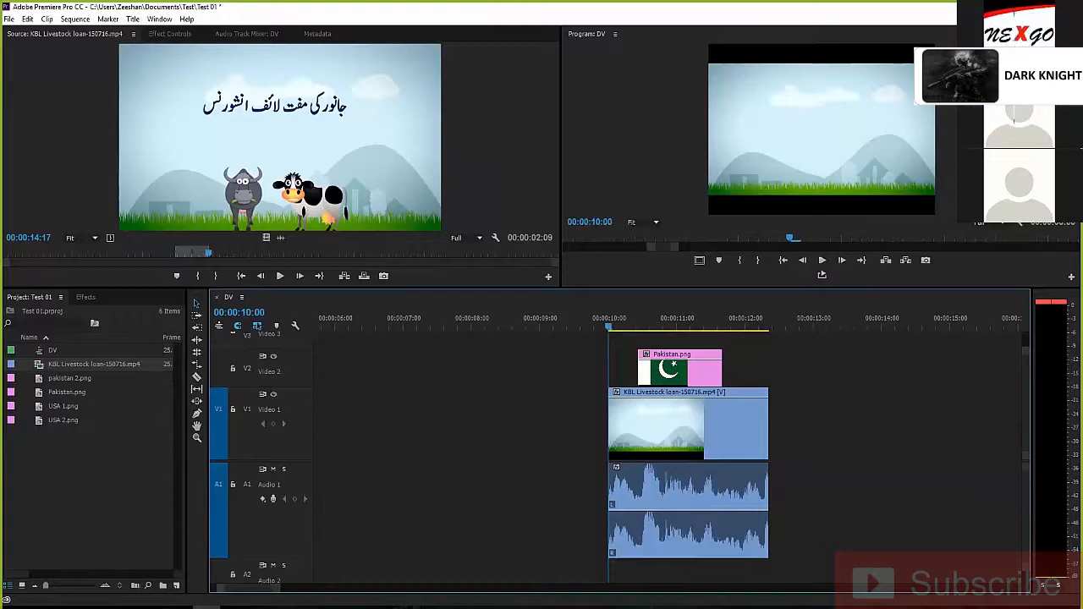
key(space)
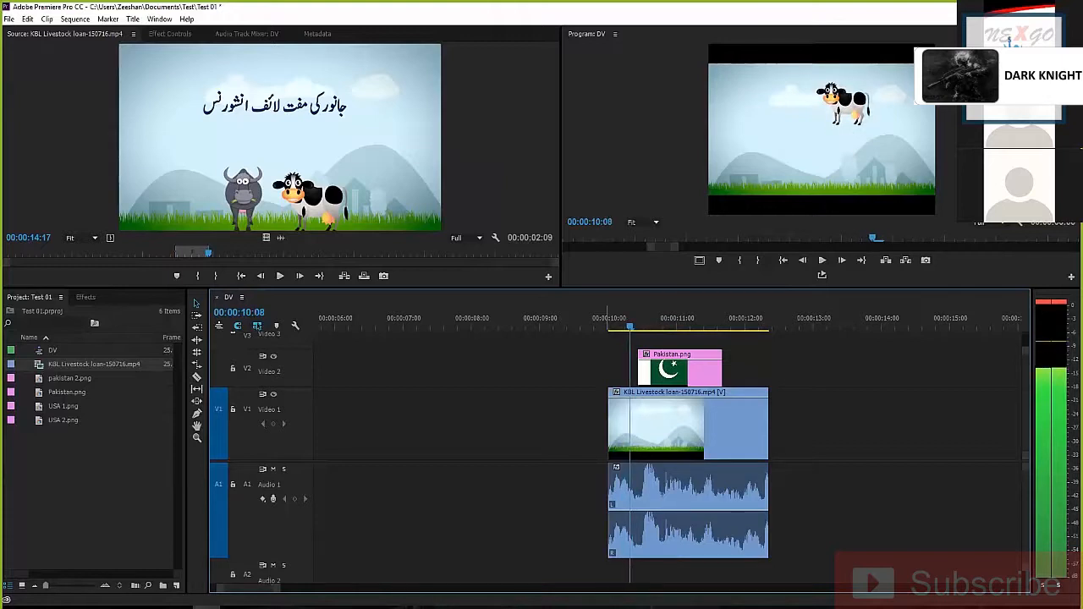
key(Right)
key(Right)
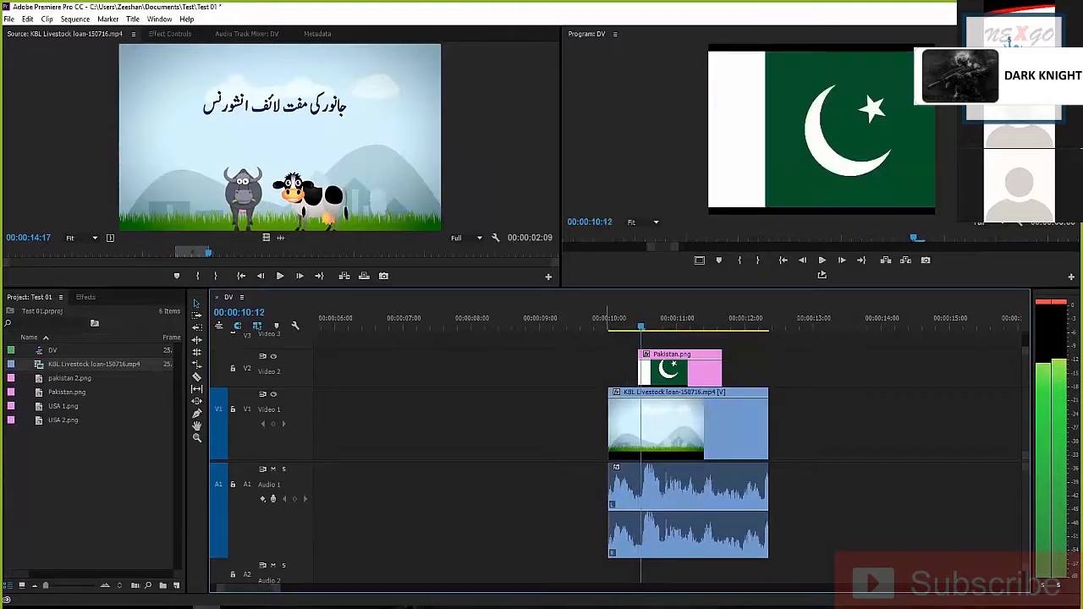
key(Left)
key(Left)
key(Left)
key(Left)
key(Left)
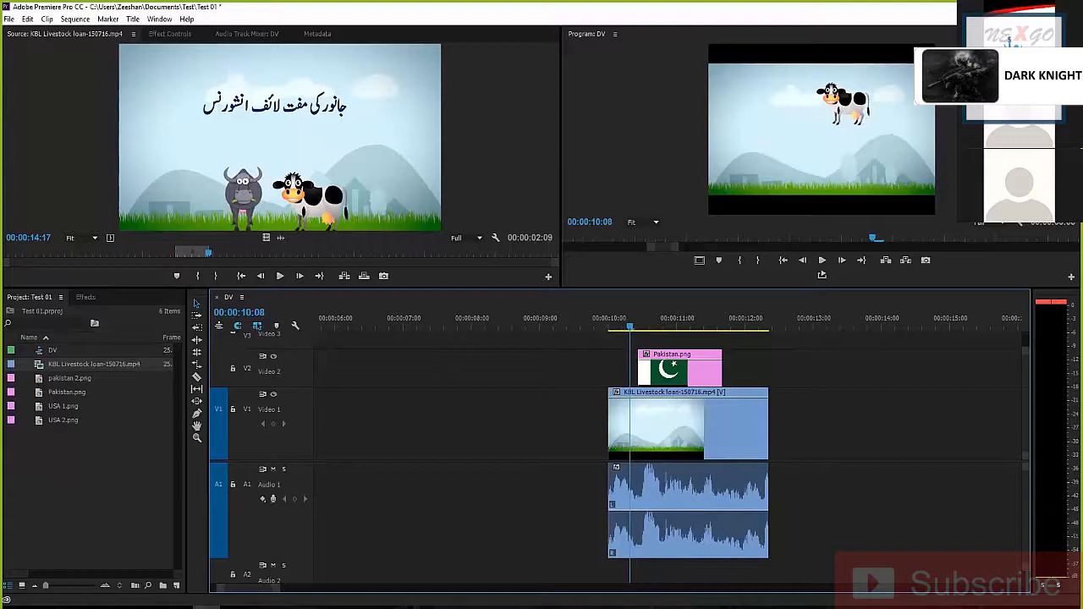
key(Right)
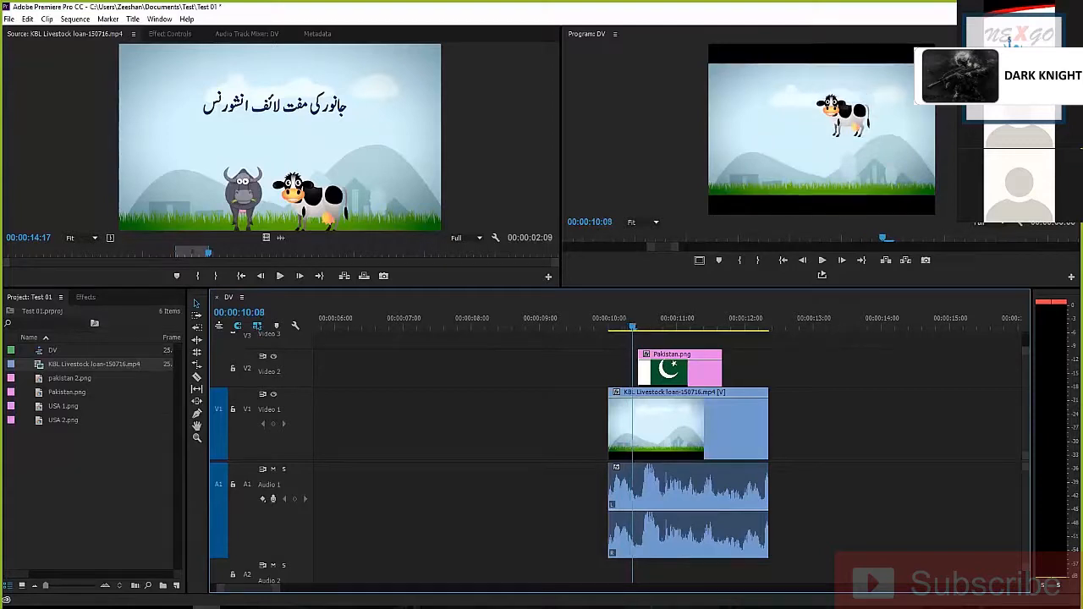
key(Right)
Step frame by frame through the Pakistan.png overlay to 00:00:11:00 and back to 00:00:10:22, checking the picture and audio
key(Right)
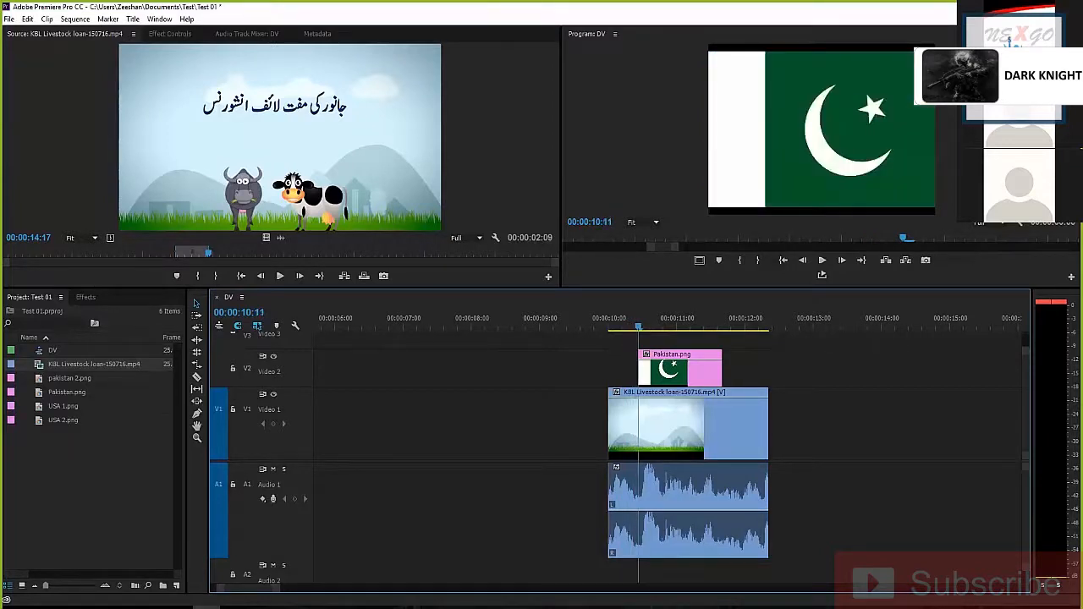
key(Right)
key(Right)
key(Right)
key(Right)
key(Right)
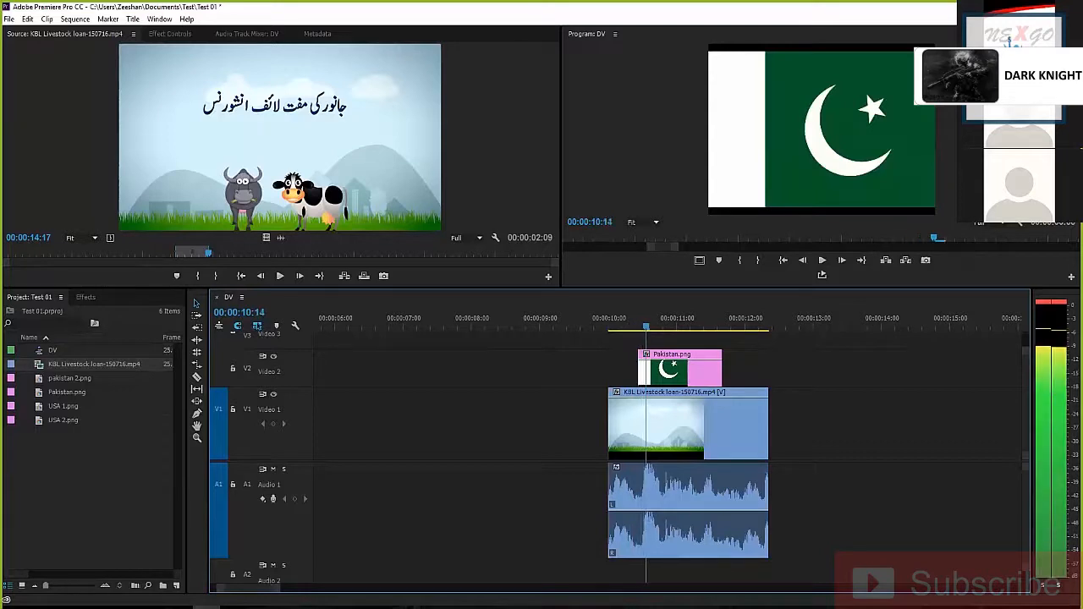
key(Right)
key(Right)
key(Right)
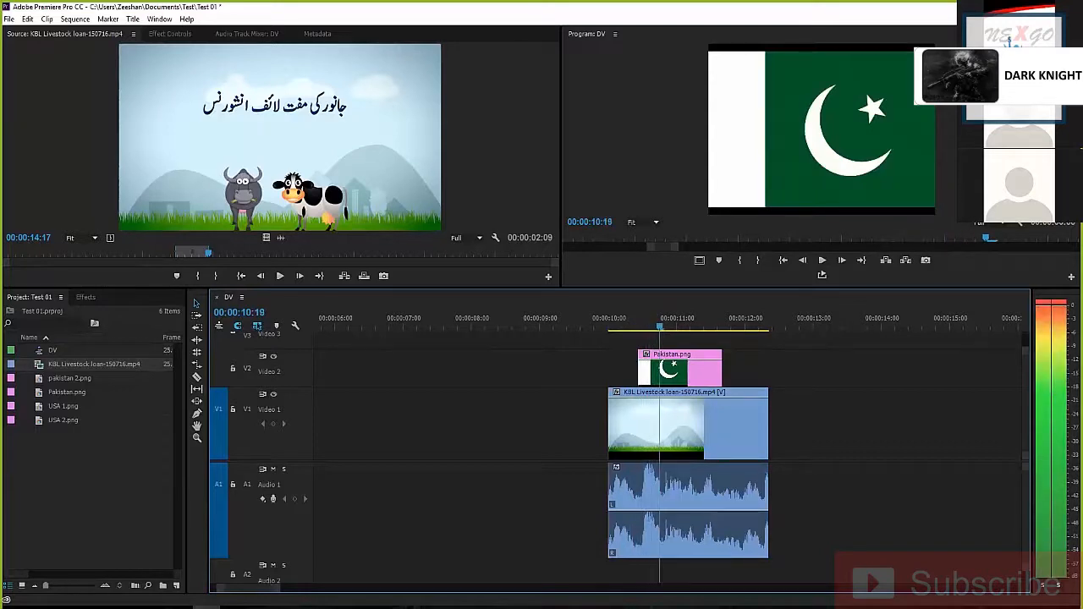
key(Right)
key(Right)
key(Right)
key(Right)
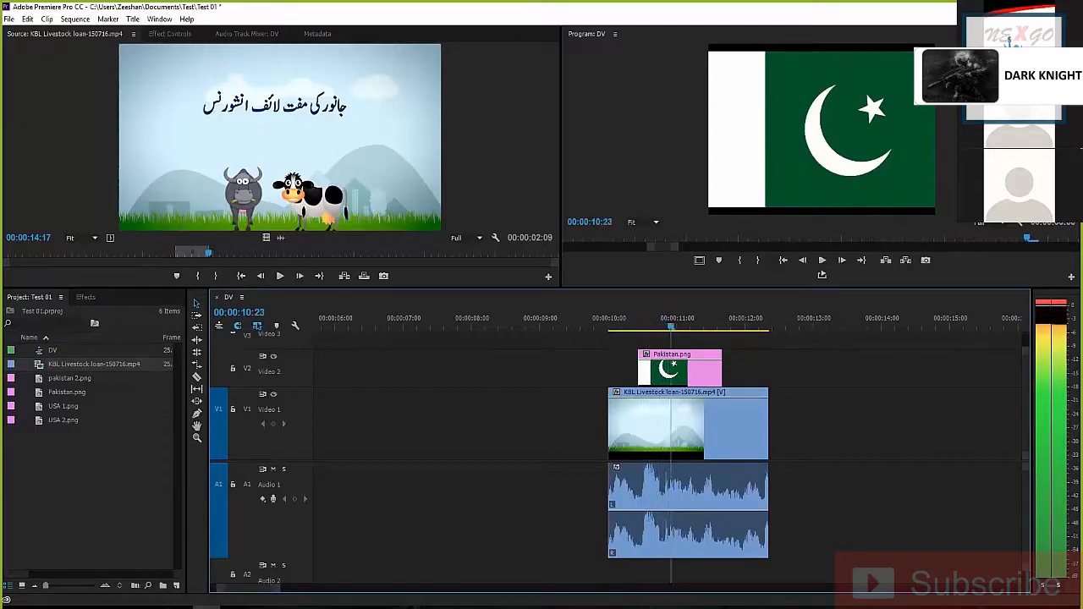
key(Right)
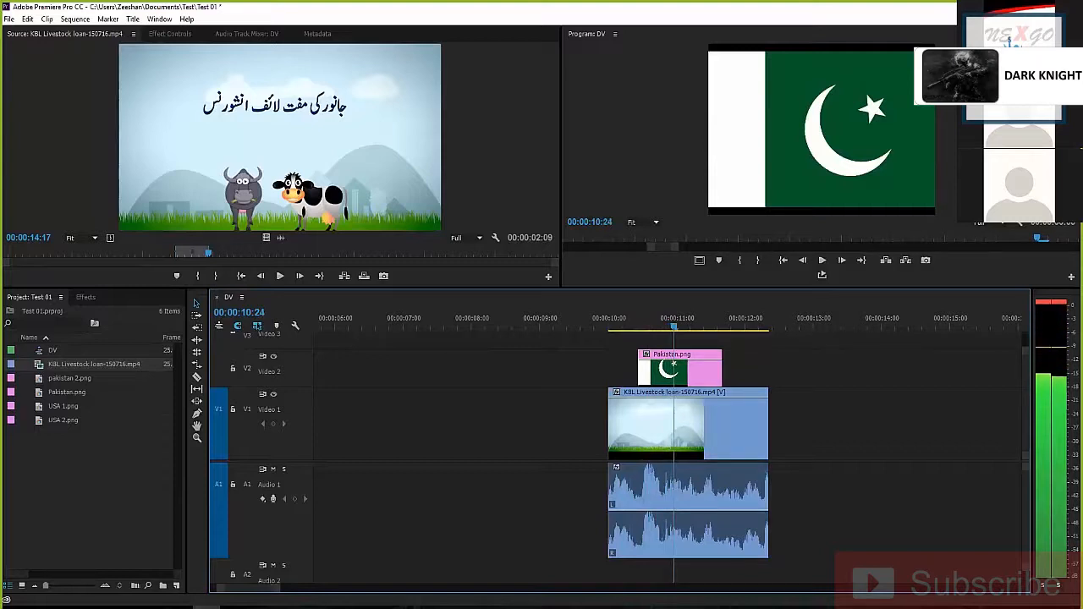
key(Right)
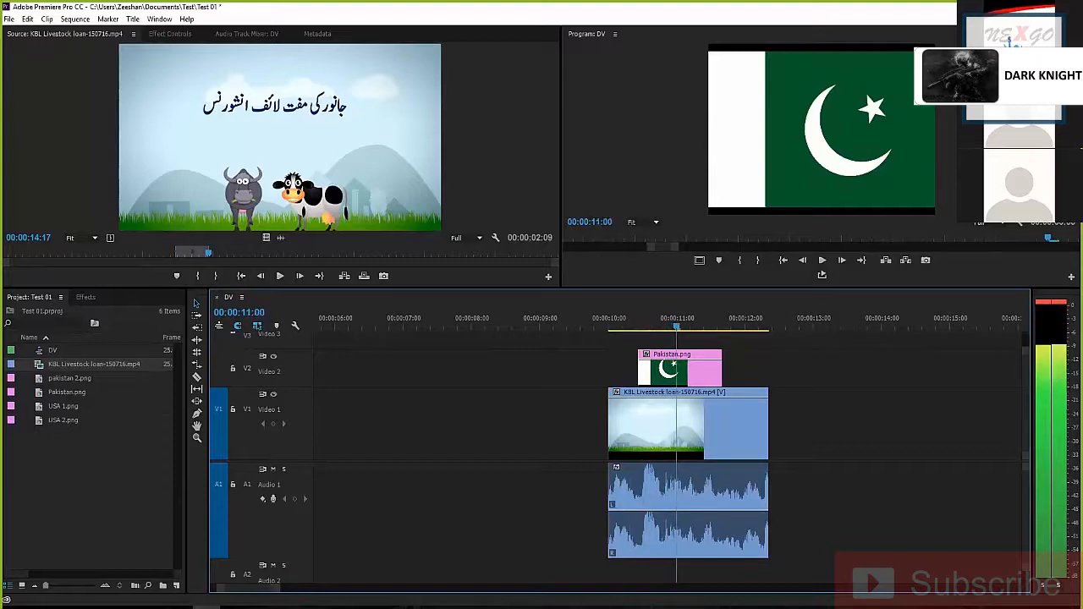
key(Left)
key(Left)
key(Left)
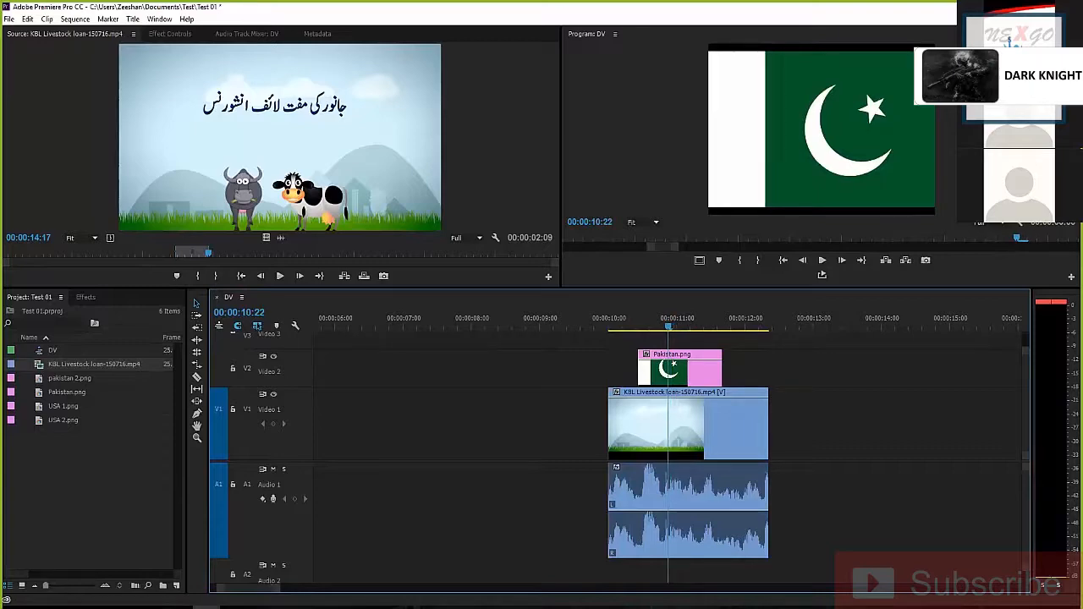
Enlarge the timeline area so more of the video and audio tracks fit, keeping the overlaid excerpt in view
drag(583, 289, 583, 233)
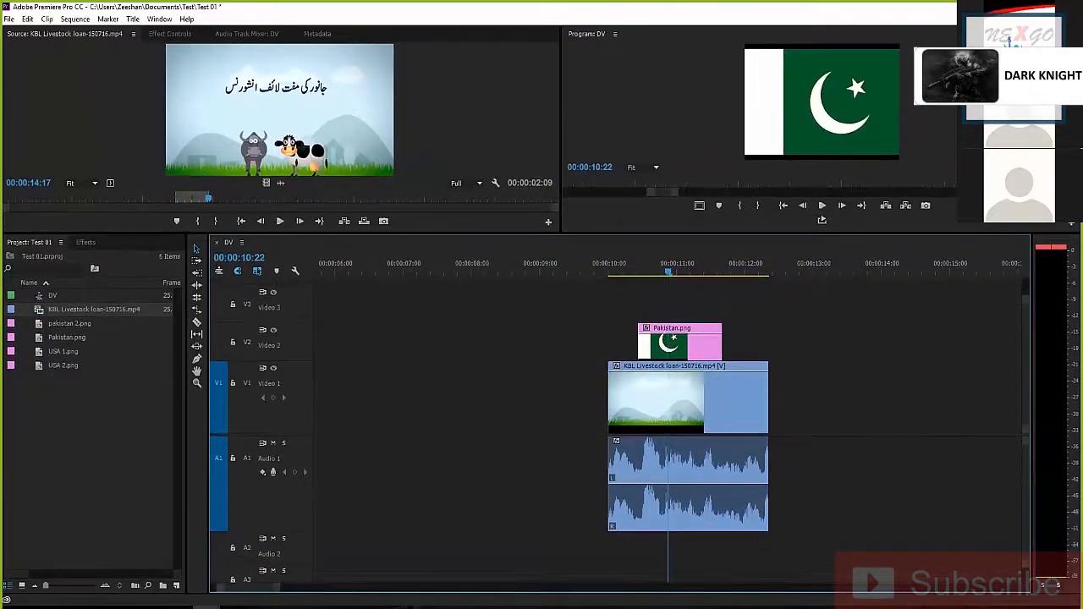
key(minus)
key(minus)
key(equal)
key(equal)
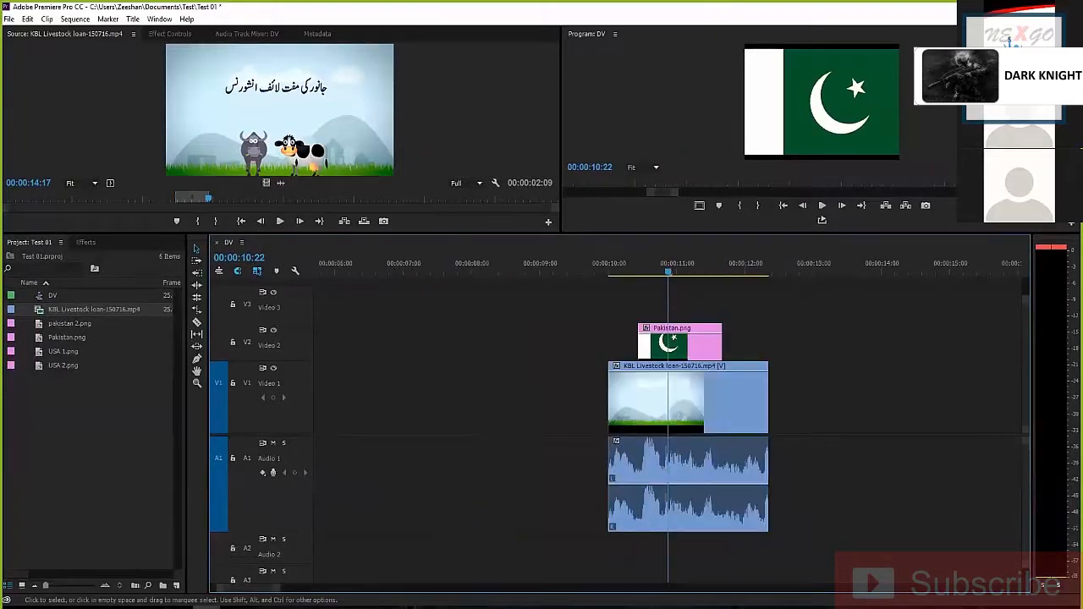
scroll(584, 406, down, 1)
scroll(618, 406, up, 1)
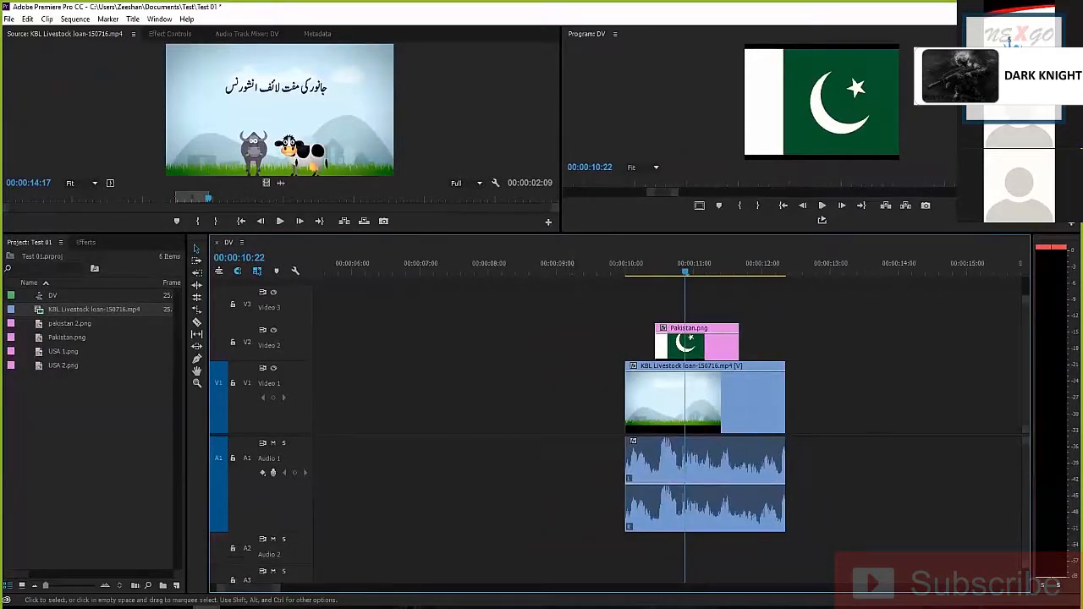